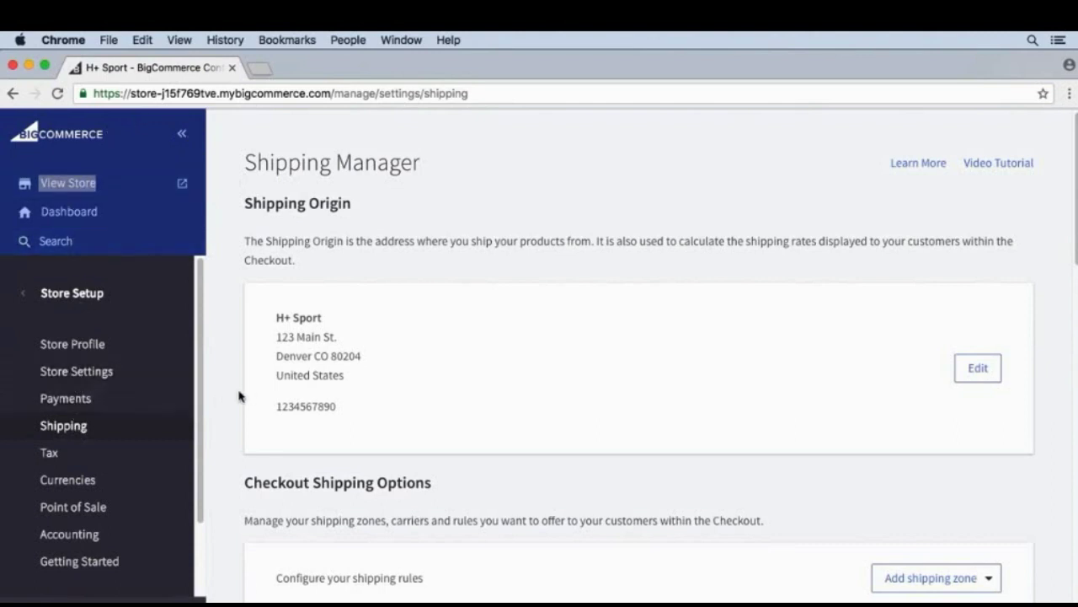
Scroll to the checkout shipping zones and open the United States zone settings.
{"action": "scroll", "coordinate": [239, 394], "scroll_direction": "down", "scroll_amount": 5}
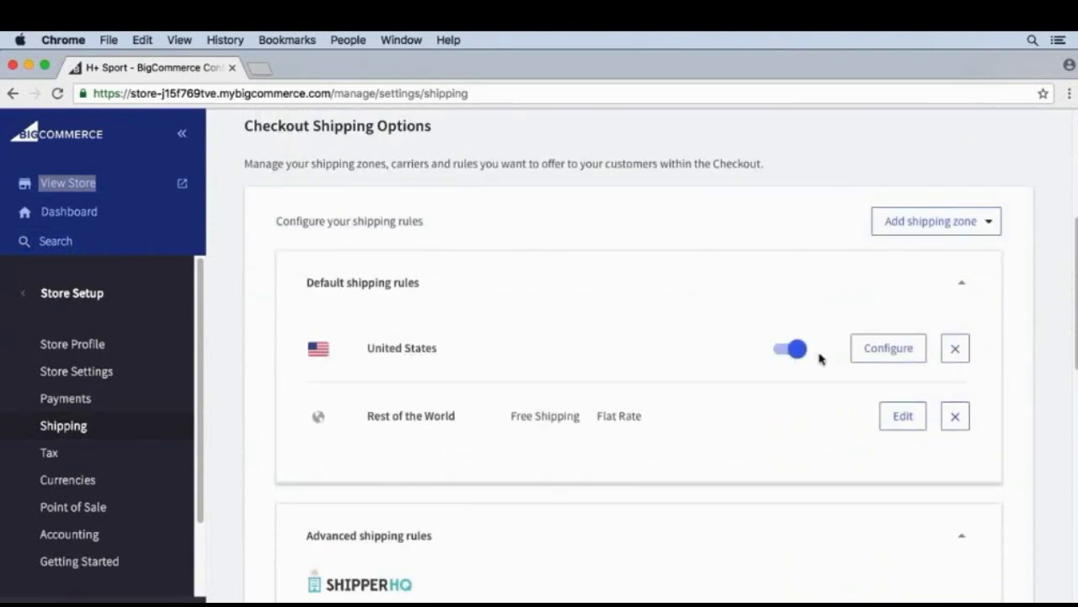
{"action": "left_click", "coordinate": [873, 358]}
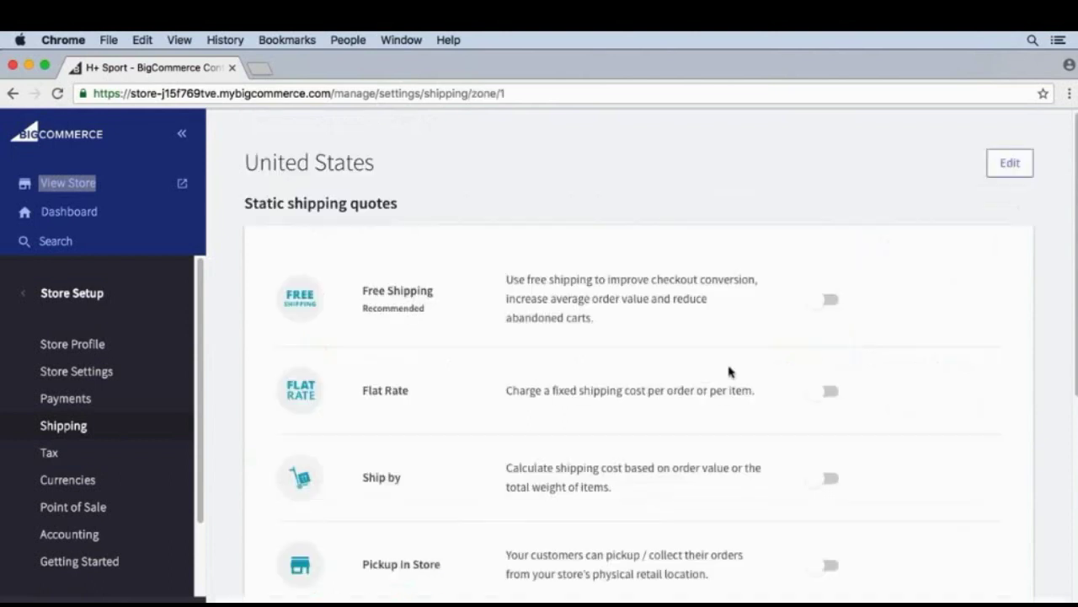
Scroll to the United States real-time carrier quotes and begin connecting FedEx.
{"action": "scroll", "coordinate": [690, 371], "scroll_direction": "down", "scroll_amount": 2}
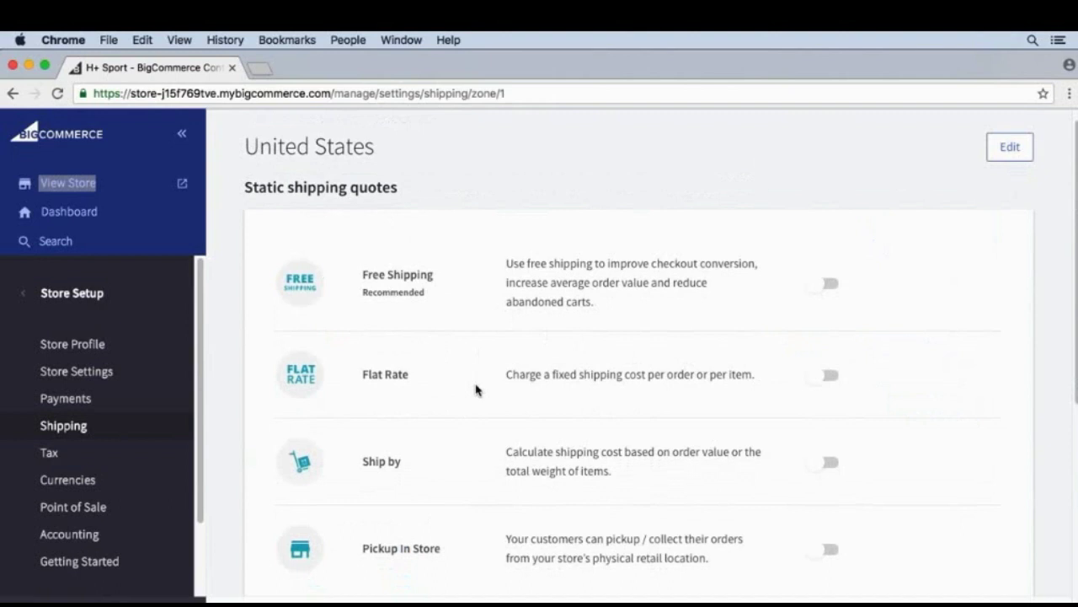
{"action": "scroll", "coordinate": [475, 389], "scroll_direction": "down", "scroll_amount": 10}
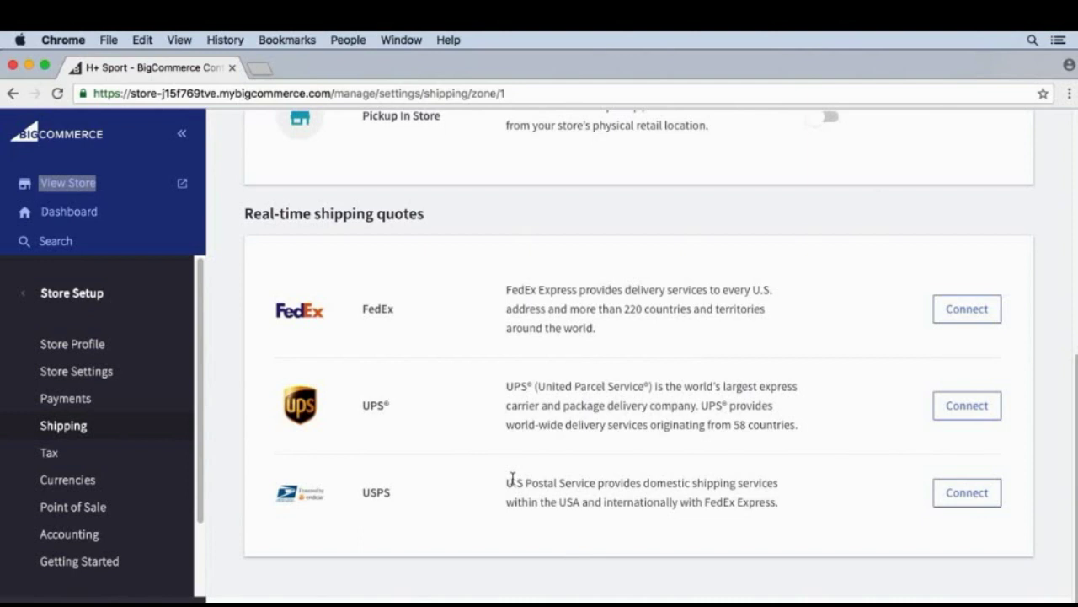
{"action": "left_click", "coordinate": [979, 310]}
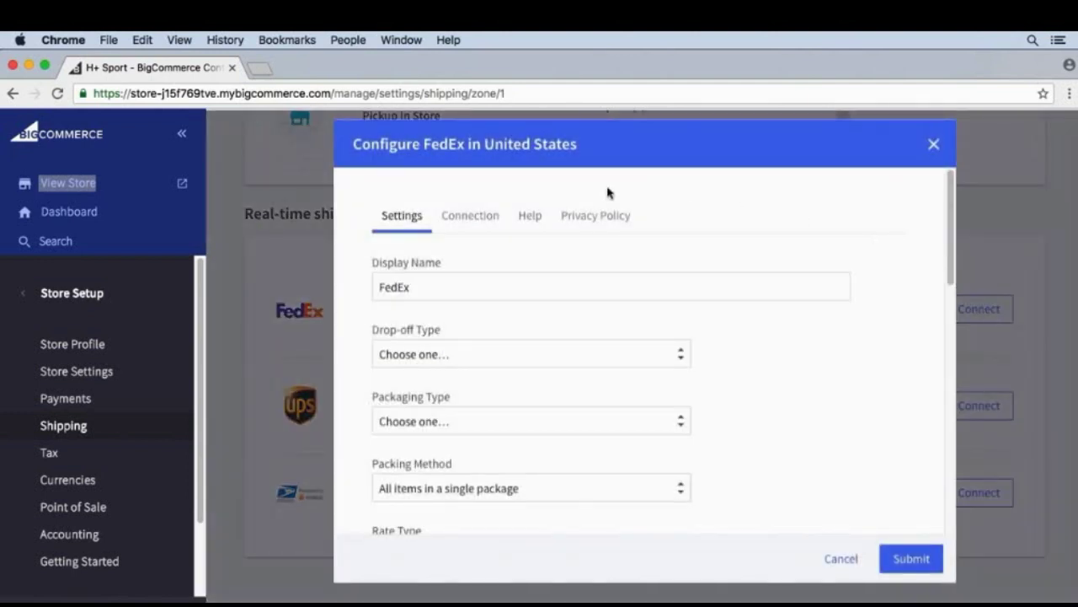
Review the FedEx connection fields, then set the drop-off type to Regular Pickup.
{"action": "left_click", "coordinate": [470, 219]}
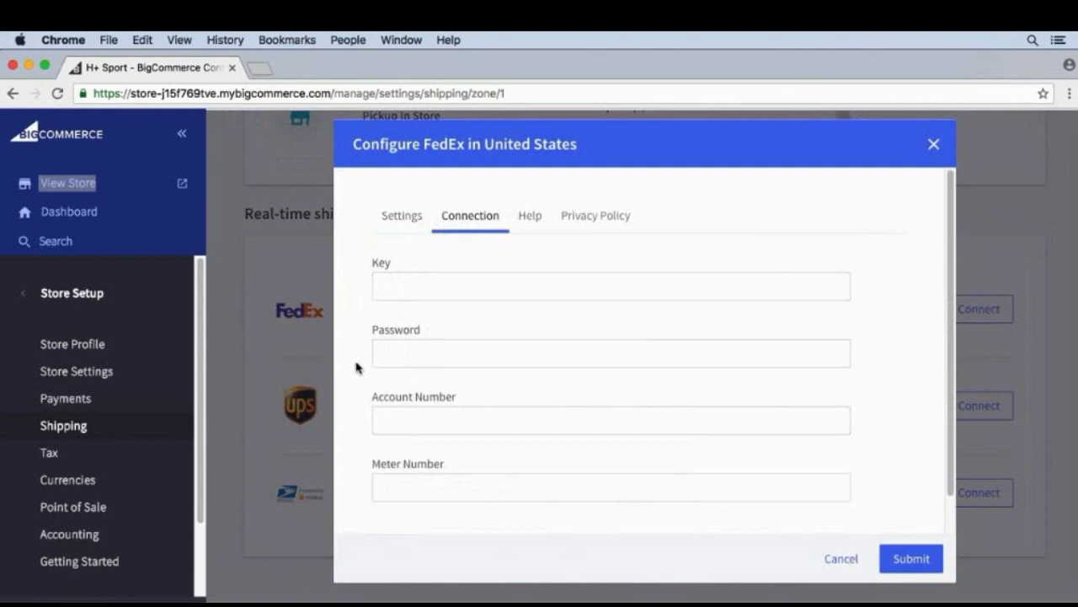
{"action": "left_click", "coordinate": [392, 223]}
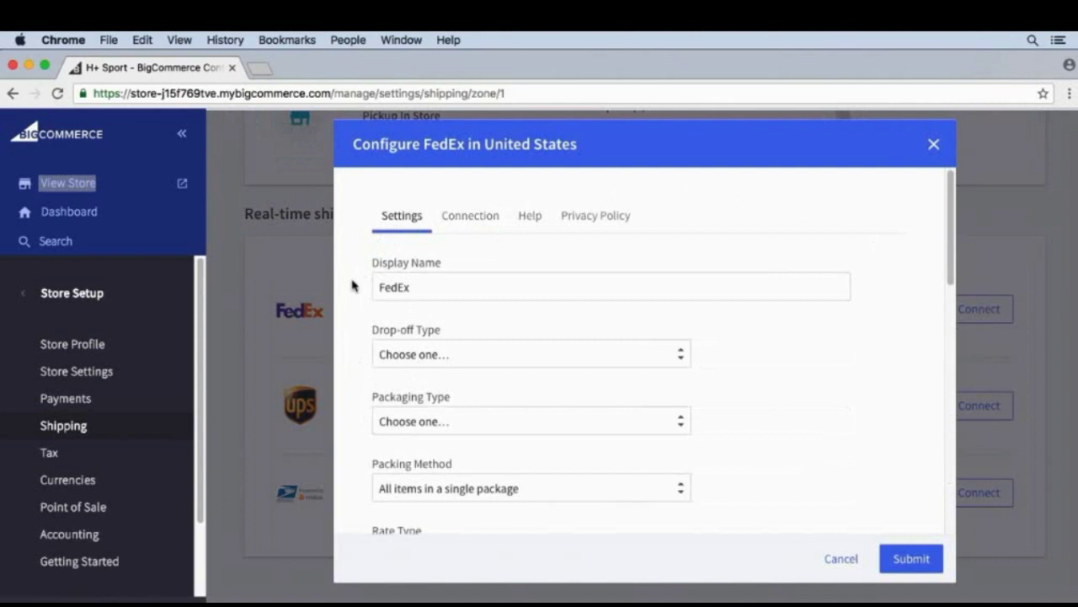
{"action": "scroll", "coordinate": [352, 286], "scroll_direction": "down", "scroll_amount": 1}
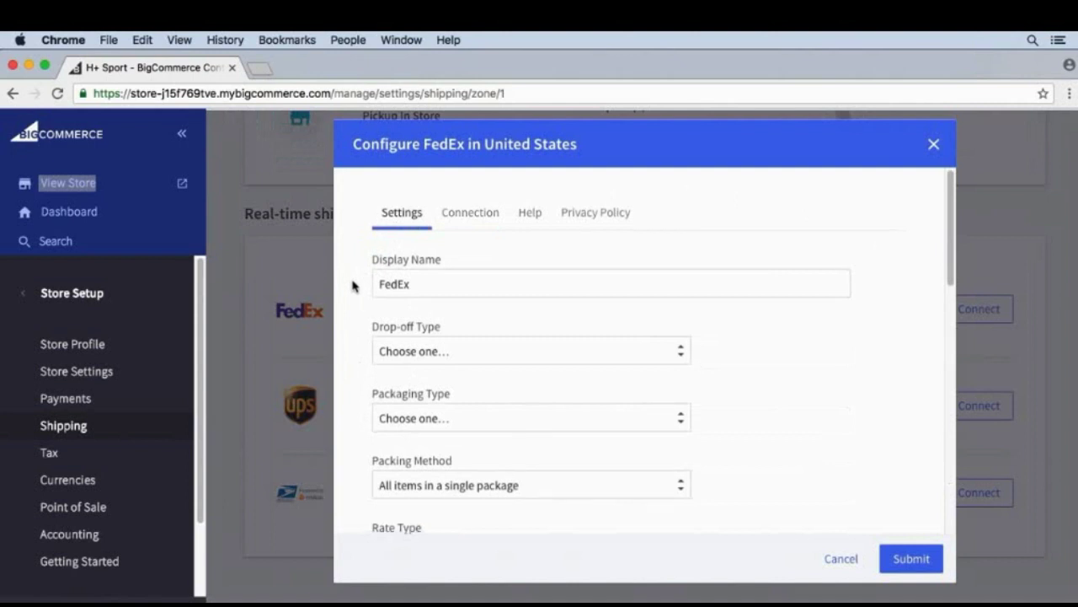
{"action": "scroll", "coordinate": [422, 276], "scroll_direction": "down", "scroll_amount": 2}
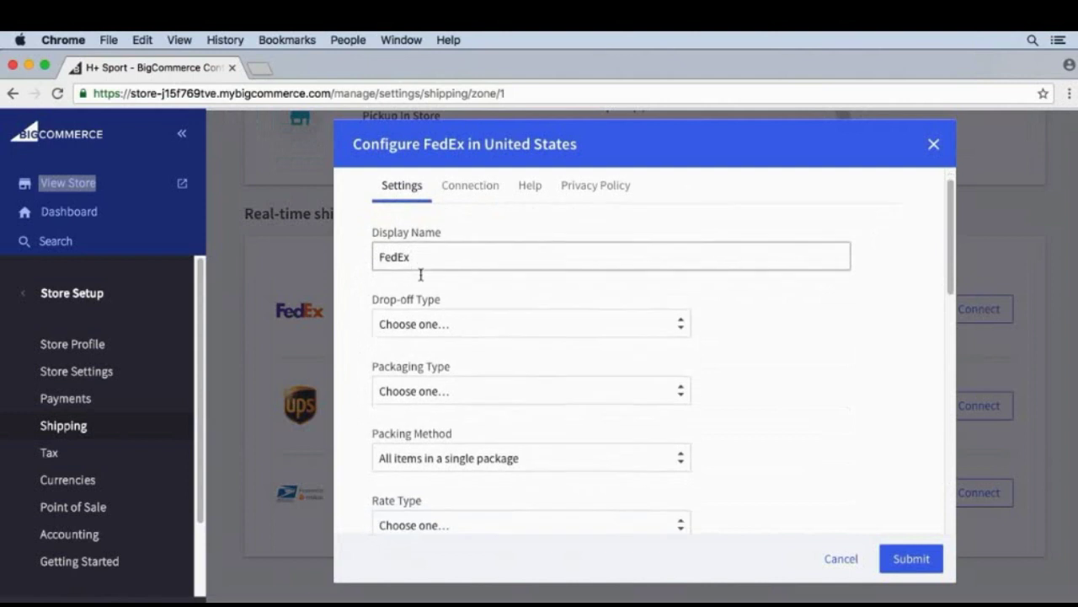
{"action": "left_click", "coordinate": [414, 321]}
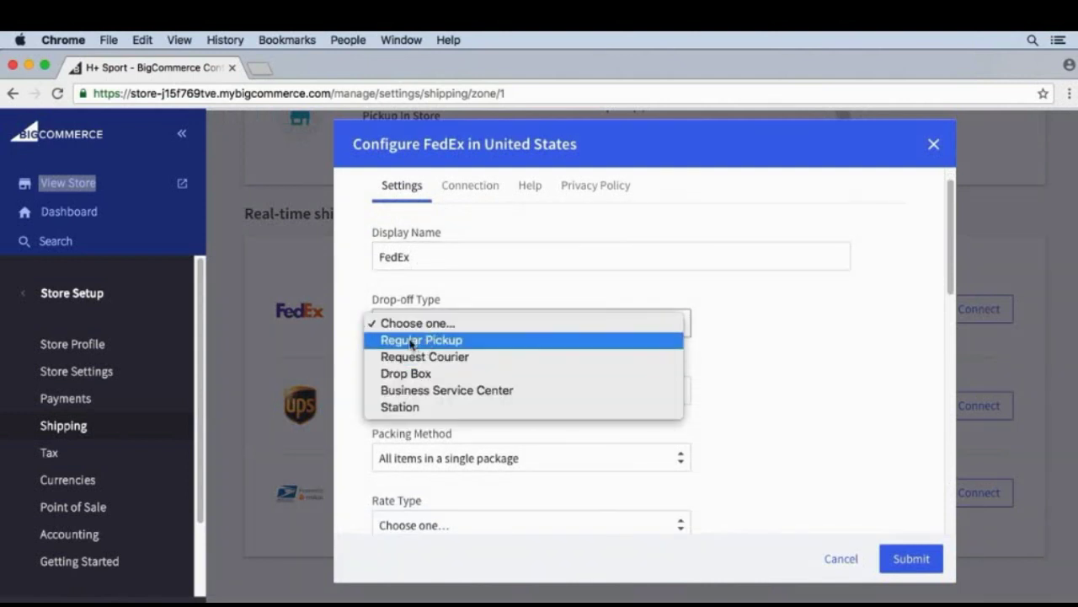
{"action": "left_click", "coordinate": [410, 341]}
{"action": "scroll", "coordinate": [362, 356], "scroll_direction": "down", "scroll_amount": 10}
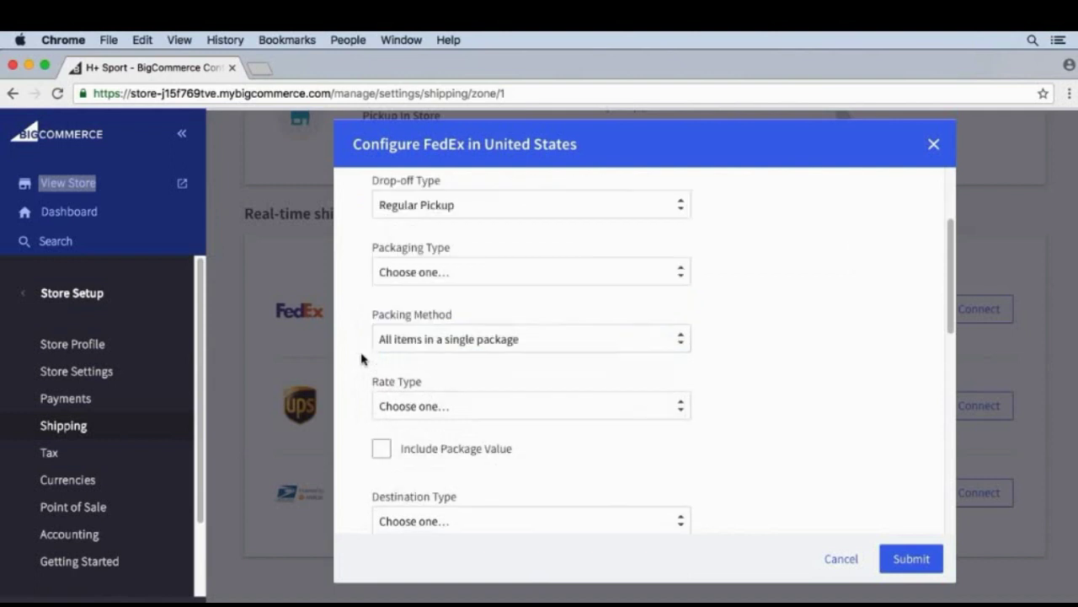
Set the FedEx packaging type to FedEx Box.
{"action": "left_click", "coordinate": [433, 276]}
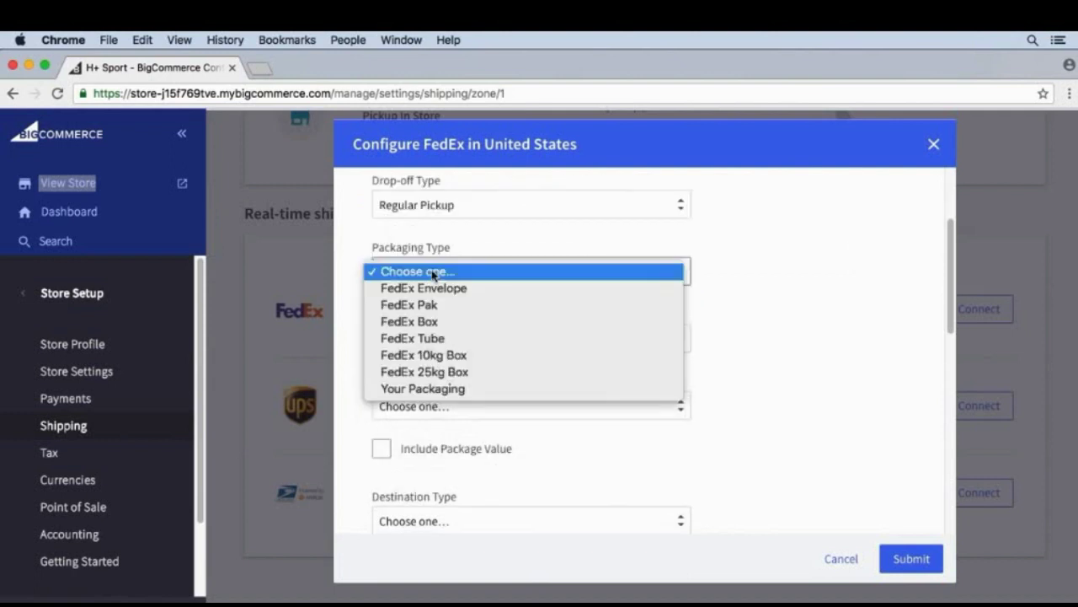
{"action": "left_click", "coordinate": [436, 324]}
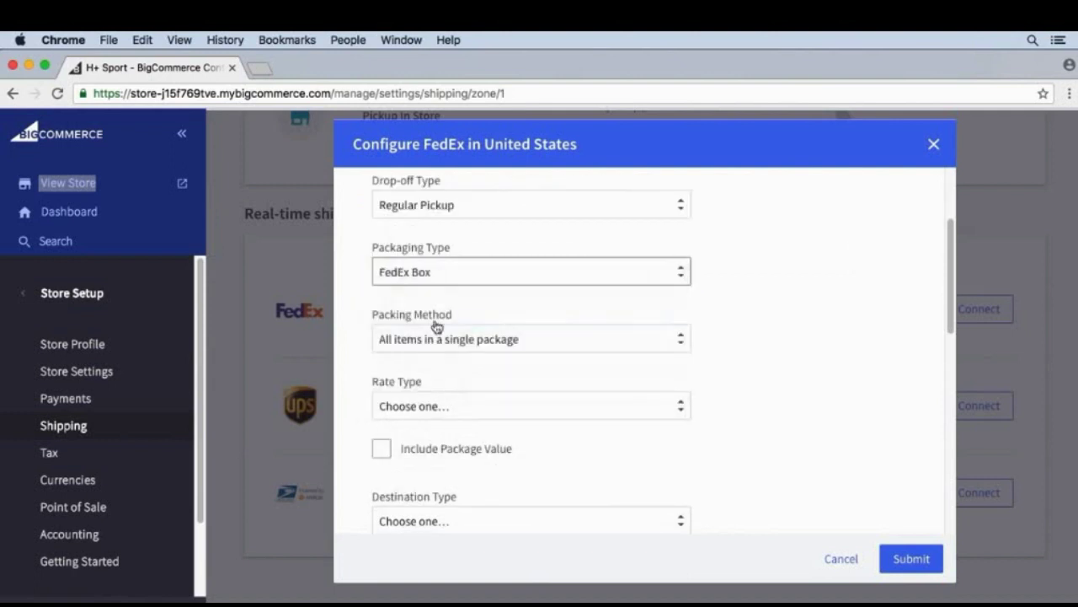
{"action": "left_click", "coordinate": [447, 271]}
{"action": "left_click", "coordinate": [433, 338]}
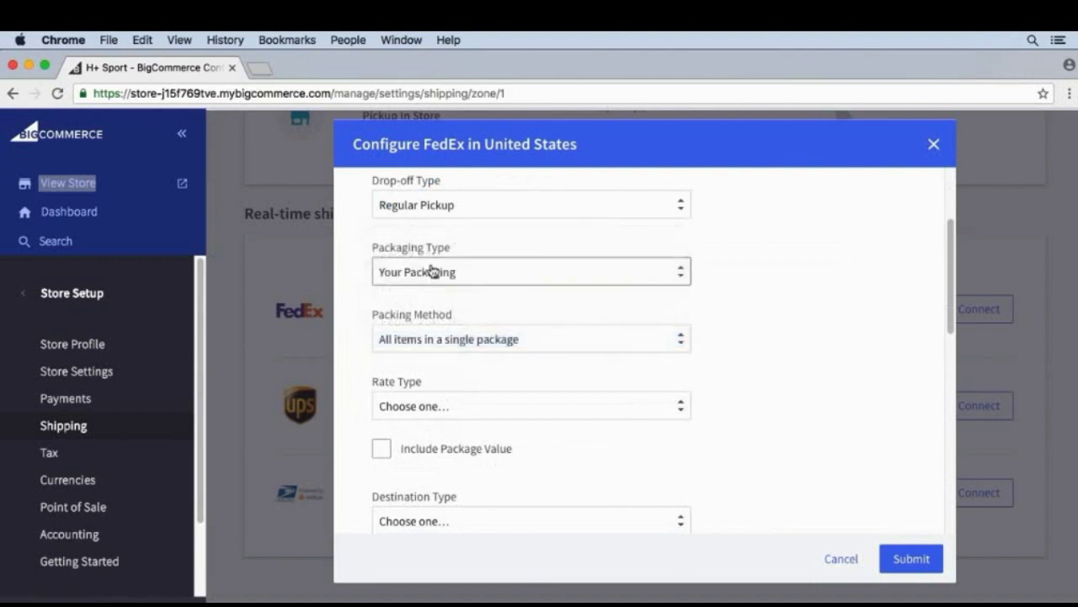
{"action": "left_click", "coordinate": [433, 271]}
{"action": "left_click", "coordinate": [409, 204]}
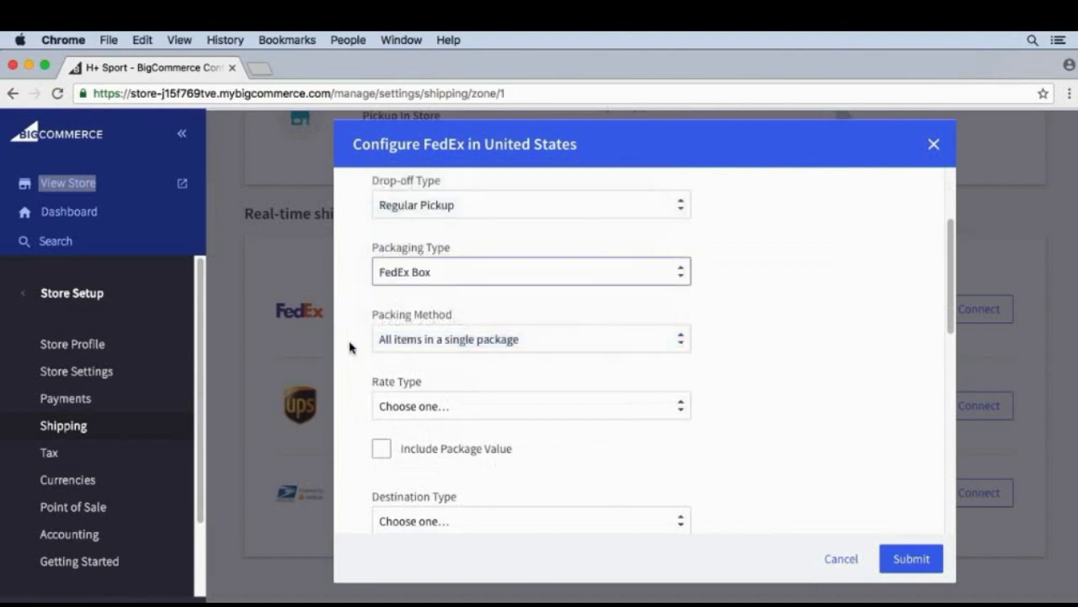
{"action": "scroll", "coordinate": [357, 361], "scroll_direction": "down", "scroll_amount": 2}
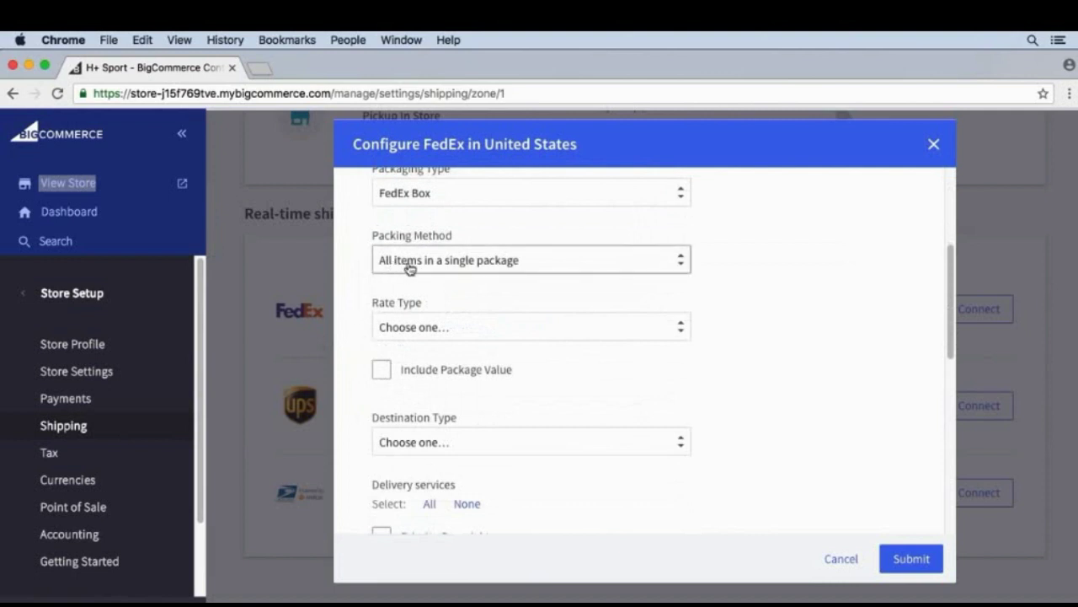
Pack all items in one package, use Account Rate, and set destination type to Residential.
{"action": "left_click", "coordinate": [410, 268]}
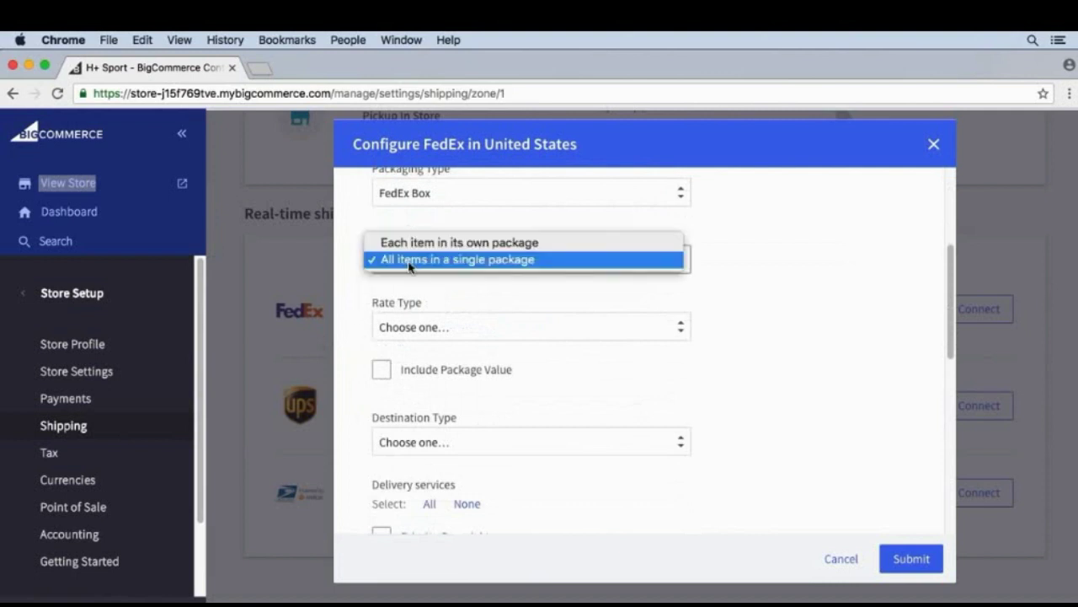
{"action": "left_click", "coordinate": [410, 266]}
{"action": "scroll", "coordinate": [371, 316], "scroll_direction": "down", "scroll_amount": 1}
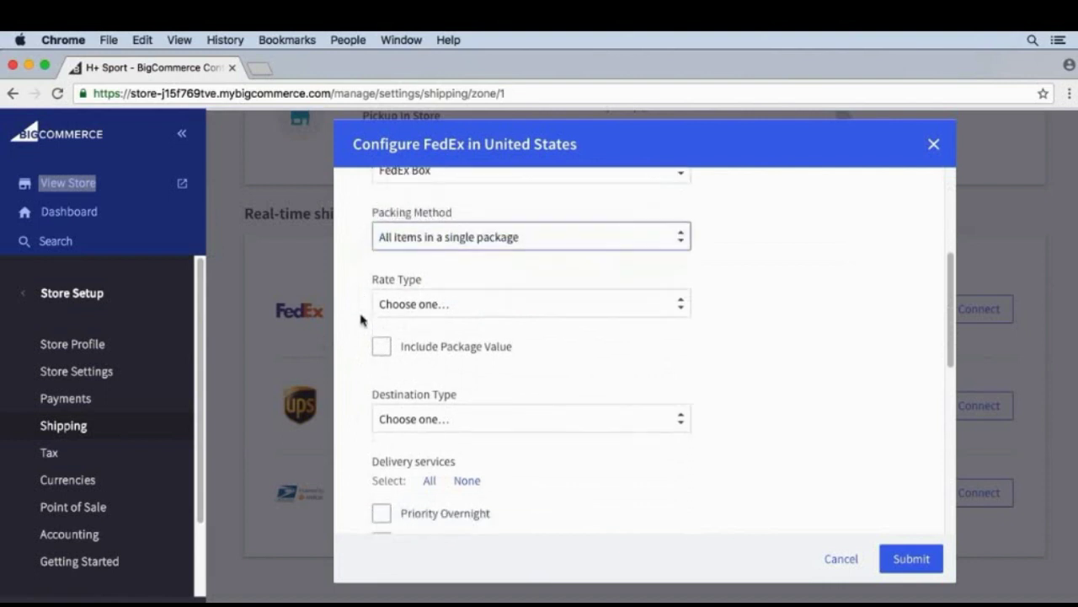
{"action": "left_click", "coordinate": [388, 303]}
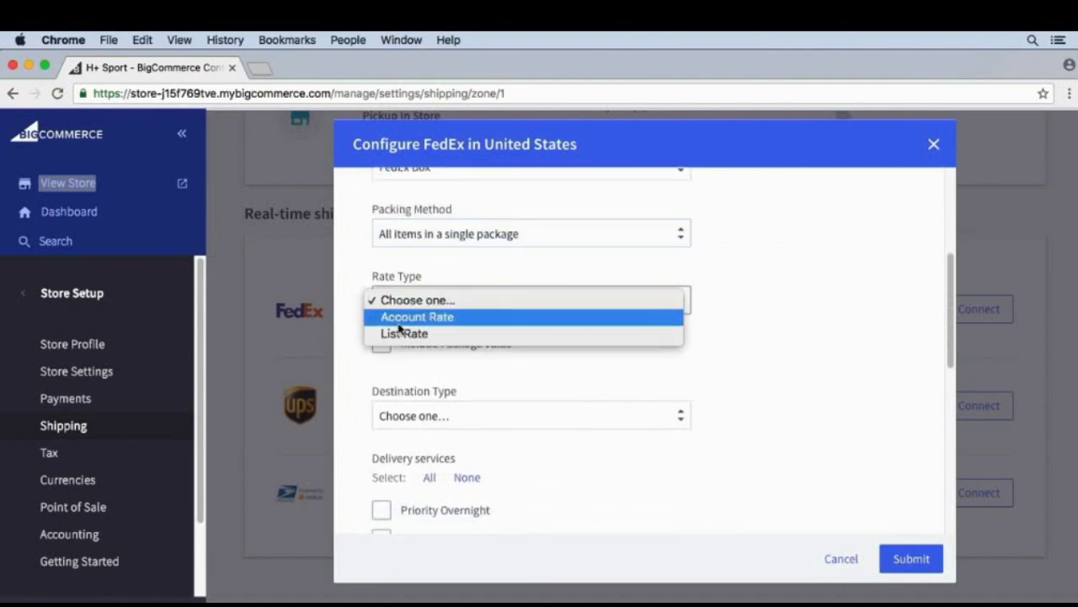
{"action": "left_click", "coordinate": [369, 318]}
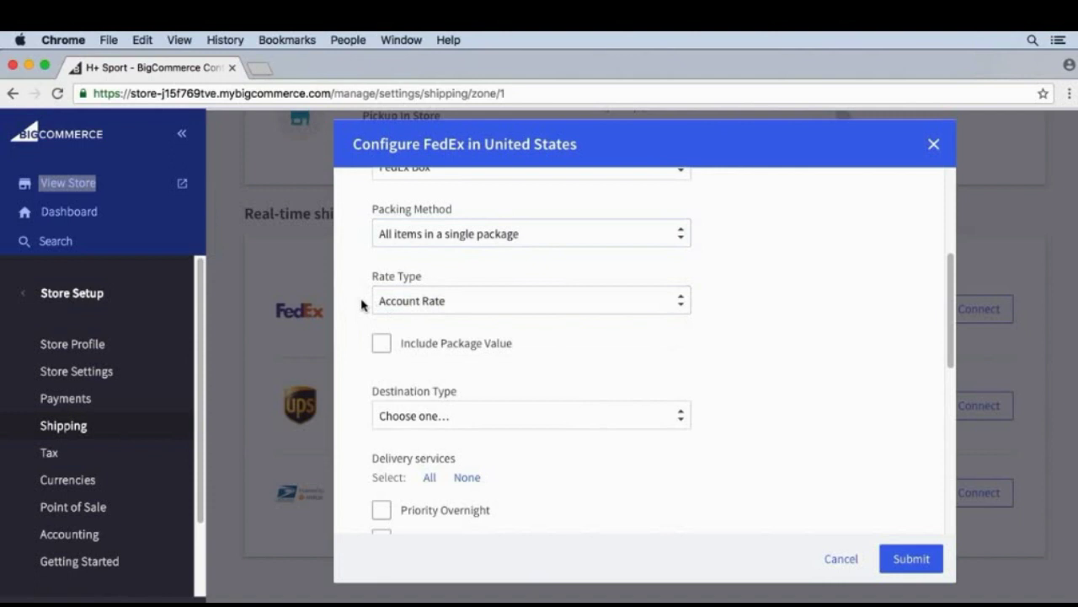
{"action": "left_click", "coordinate": [477, 421]}
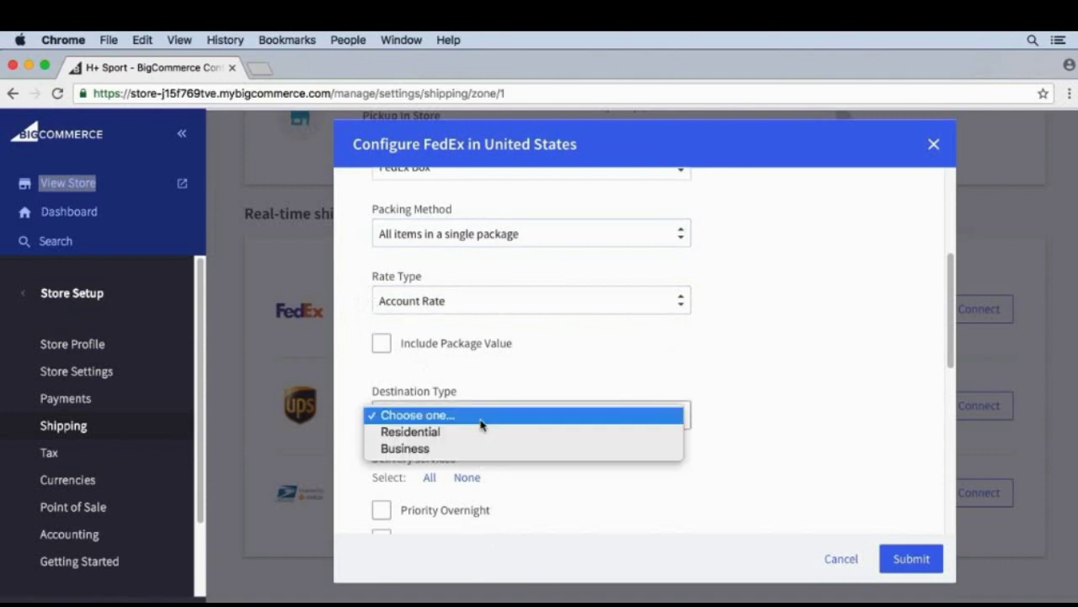
{"action": "left_click", "coordinate": [479, 433]}
{"action": "scroll", "coordinate": [373, 447], "scroll_direction": "down", "scroll_amount": 2}
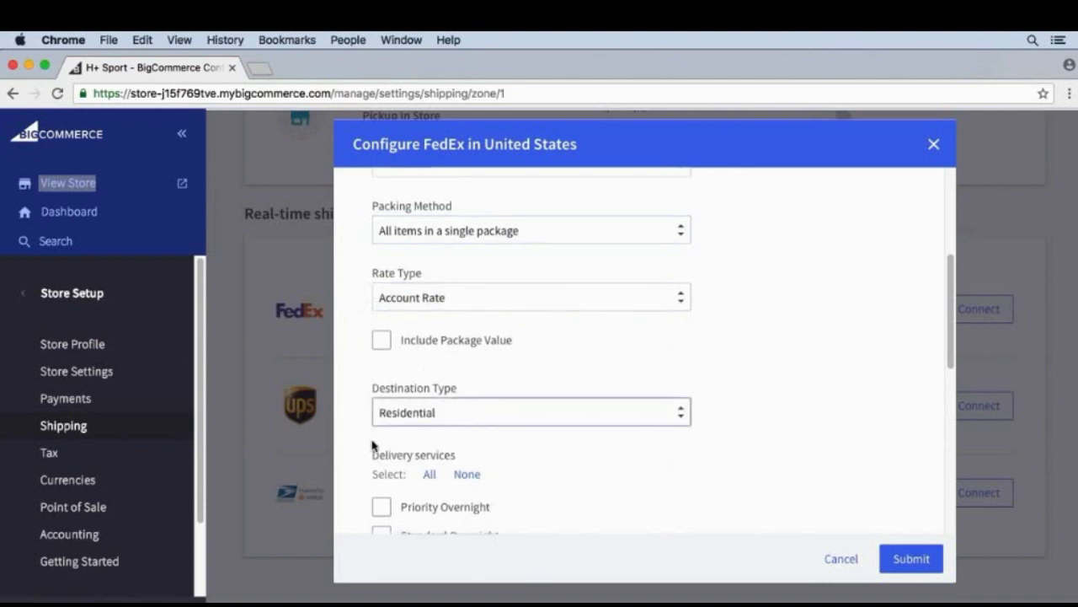
{"action": "scroll", "coordinate": [367, 447], "scroll_direction": "down", "scroll_amount": 5}
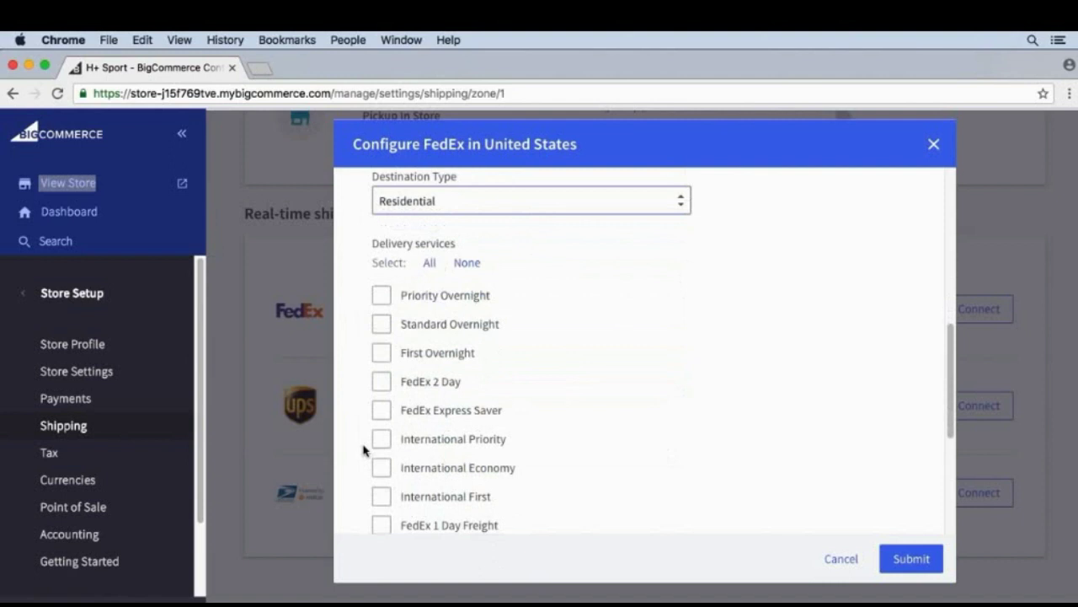
Select all FedEx delivery services except International Priority and International First, then try submitting.
{"action": "scroll", "coordinate": [364, 448], "scroll_direction": "down", "scroll_amount": 1}
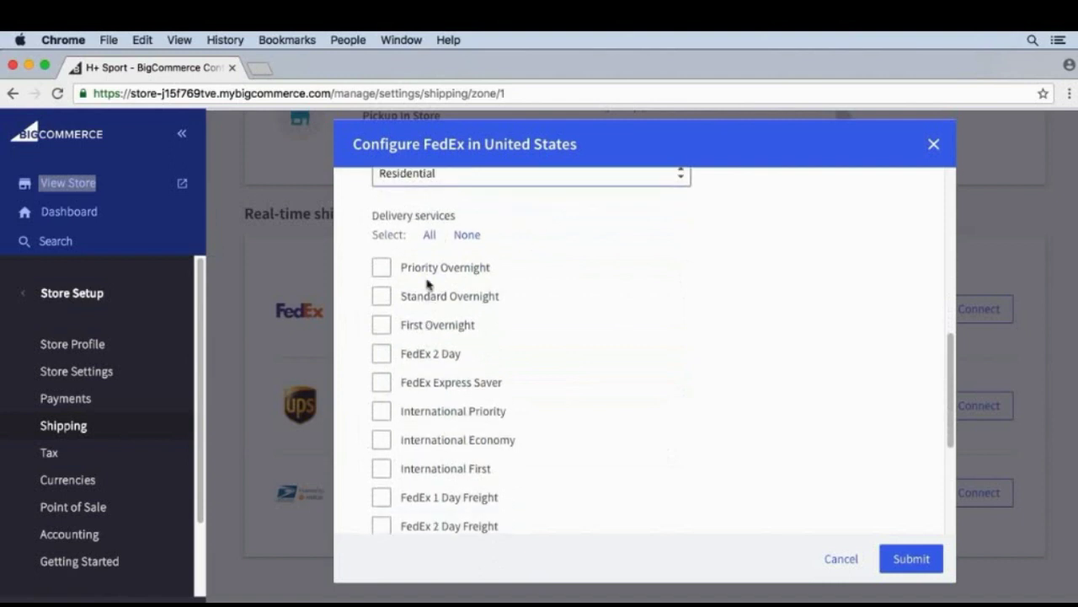
{"action": "left_click", "coordinate": [428, 236]}
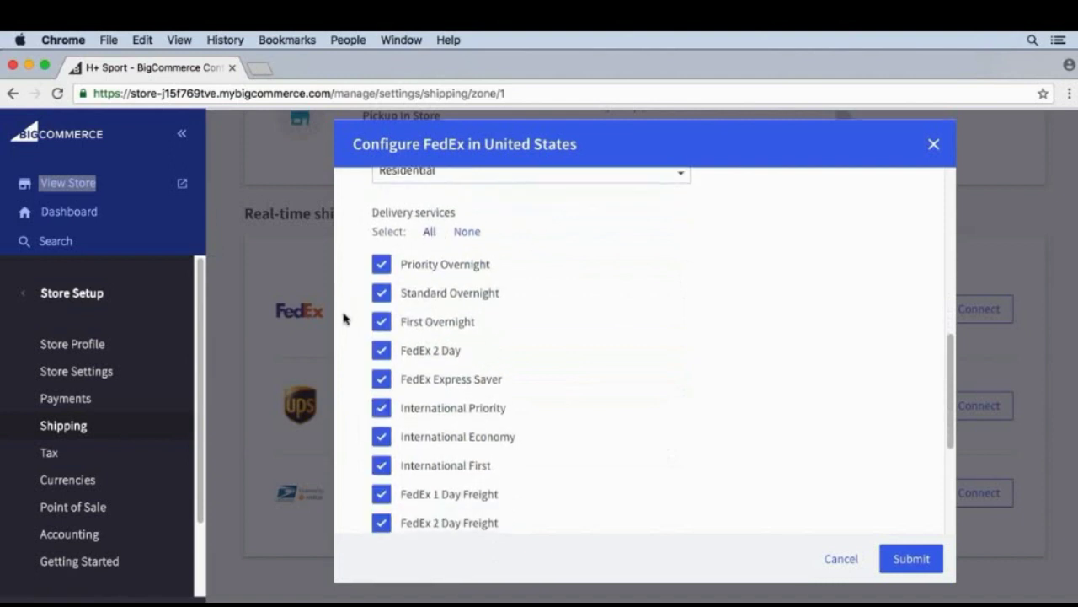
{"action": "scroll", "coordinate": [344, 319], "scroll_direction": "down", "scroll_amount": 2}
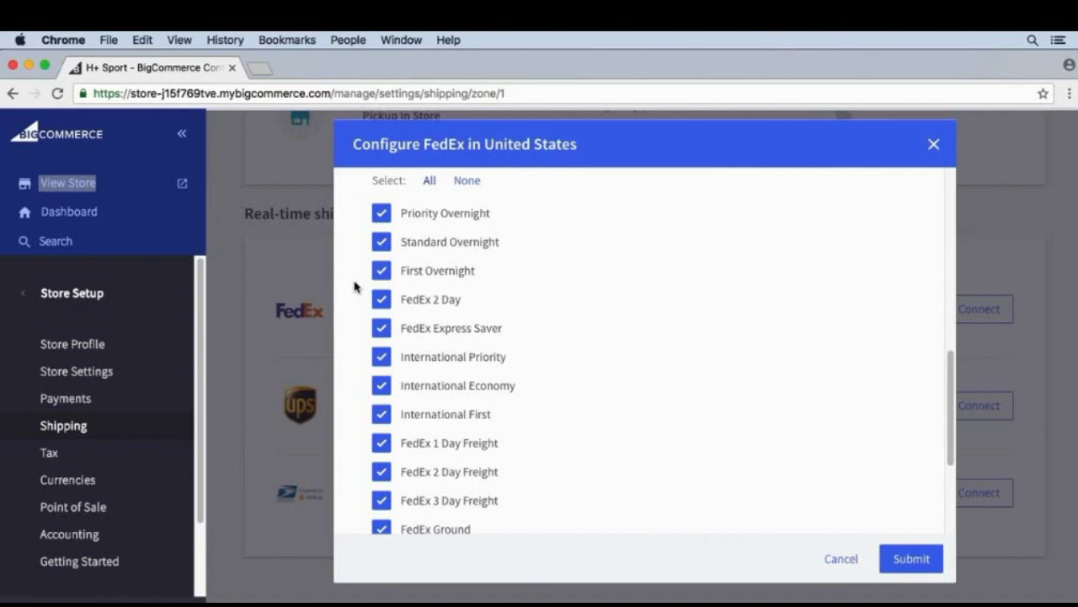
{"action": "left_click", "coordinate": [382, 364]}
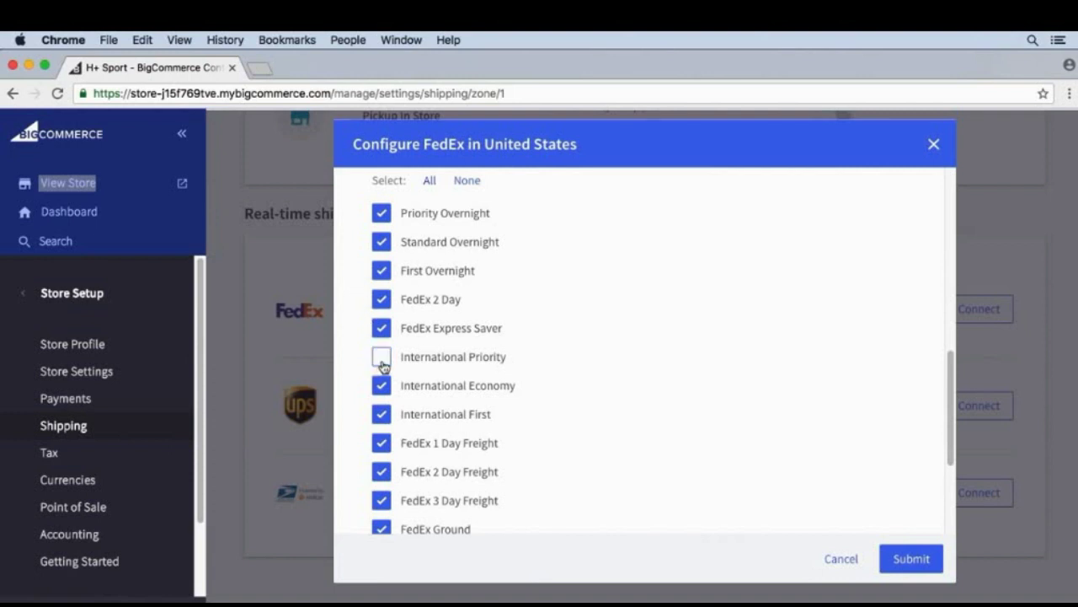
{"action": "left_click", "coordinate": [385, 416]}
{"action": "scroll", "coordinate": [360, 418], "scroll_direction": "up", "scroll_amount": 2}
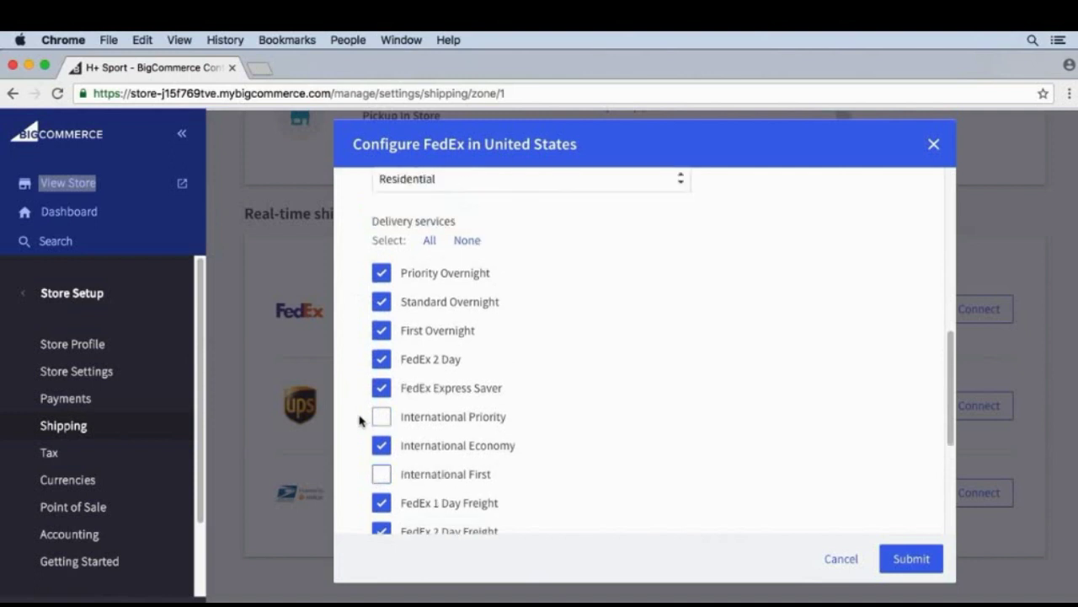
{"action": "scroll", "coordinate": [359, 434], "scroll_direction": "down", "scroll_amount": 3}
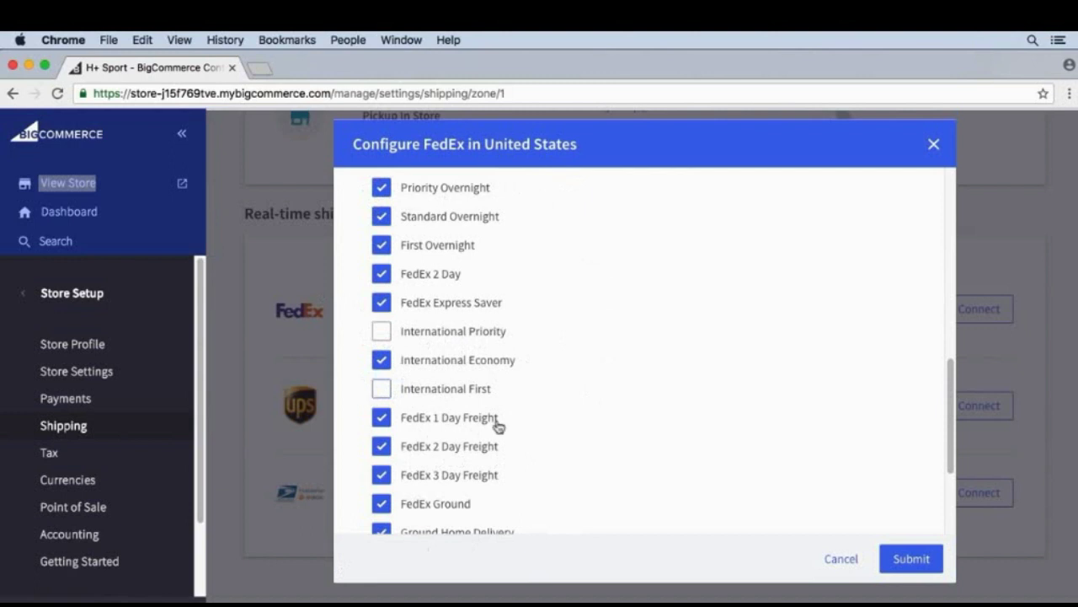
{"action": "left_click", "coordinate": [906, 558]}
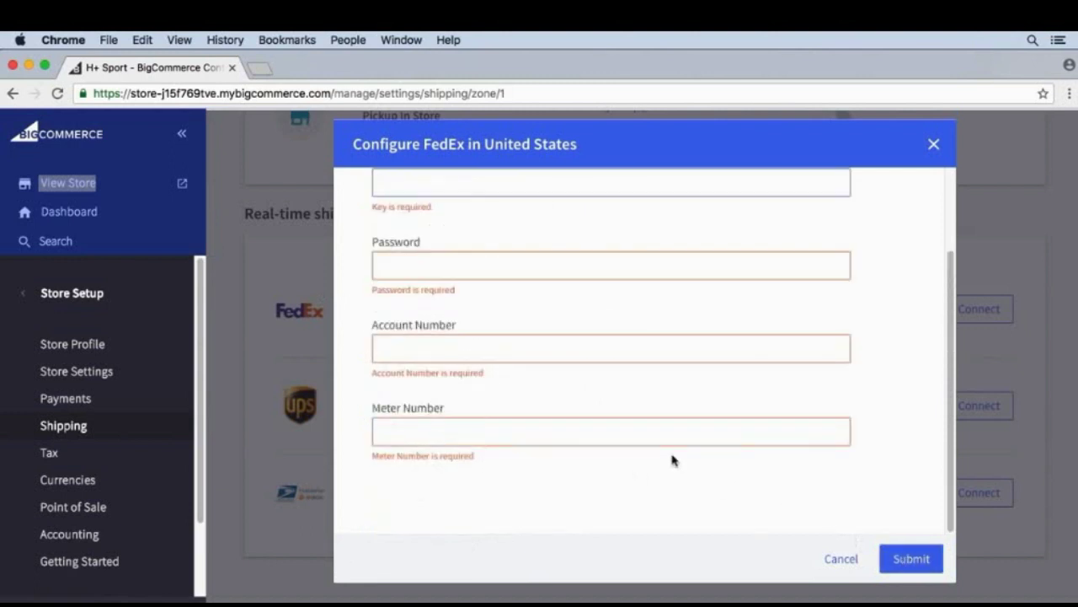
Cancel the unsaved FedEx setup and switch on Free Shipping for the United States zone.
{"action": "scroll", "coordinate": [669, 457], "scroll_direction": "up", "scroll_amount": 3}
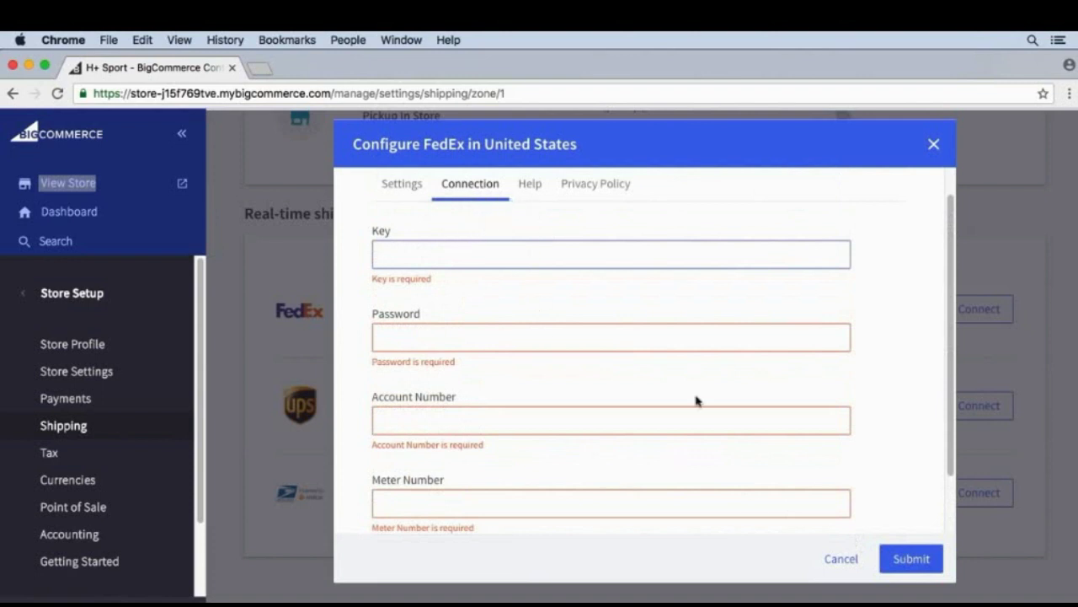
{"action": "left_click", "coordinate": [408, 185]}
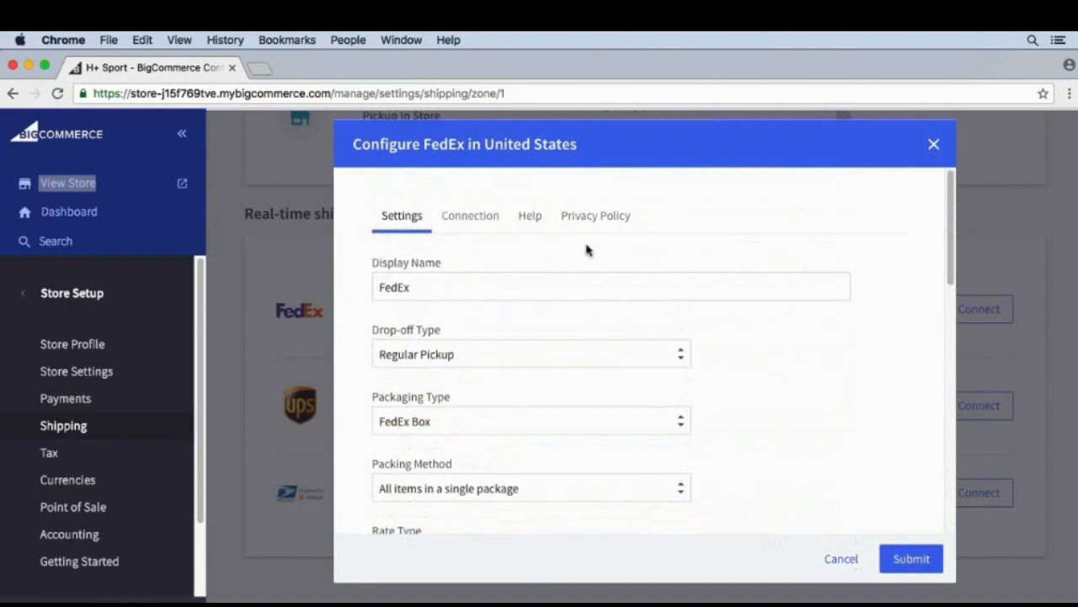
{"action": "left_click", "coordinate": [837, 558]}
{"action": "scroll", "coordinate": [652, 469], "scroll_direction": "up", "scroll_amount": 5}
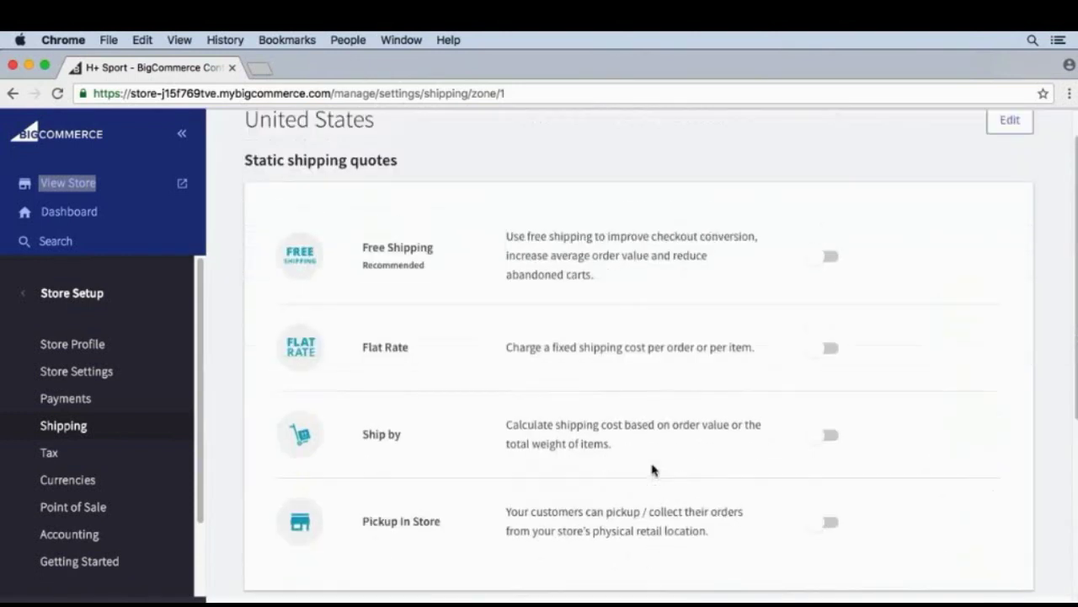
{"action": "left_click", "coordinate": [816, 259]}
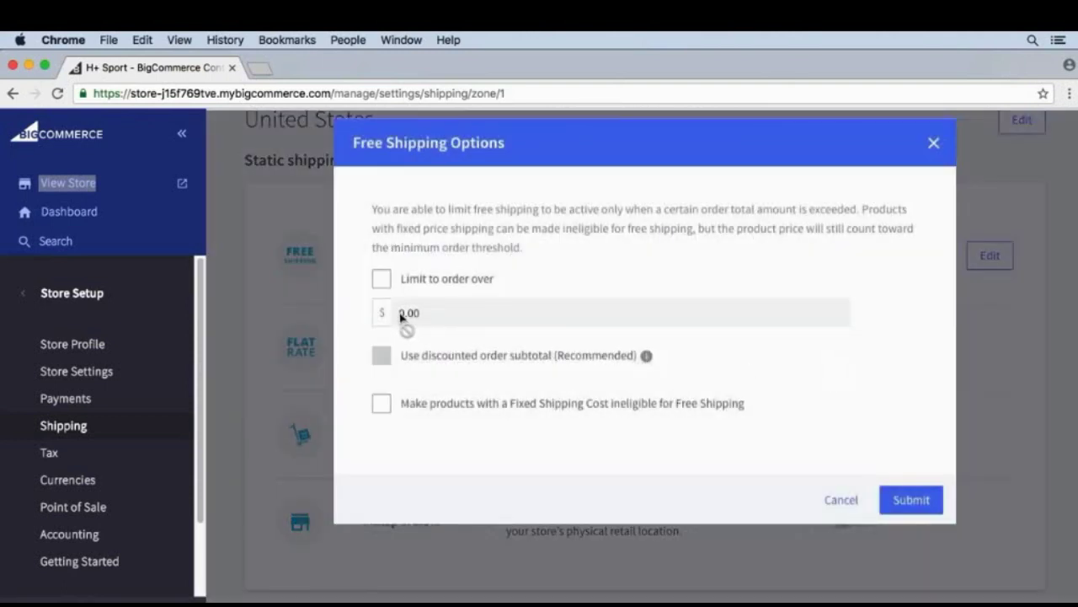
Limit free shipping to orders over $10.00 and save it.
{"action": "left_click", "coordinate": [382, 280]}
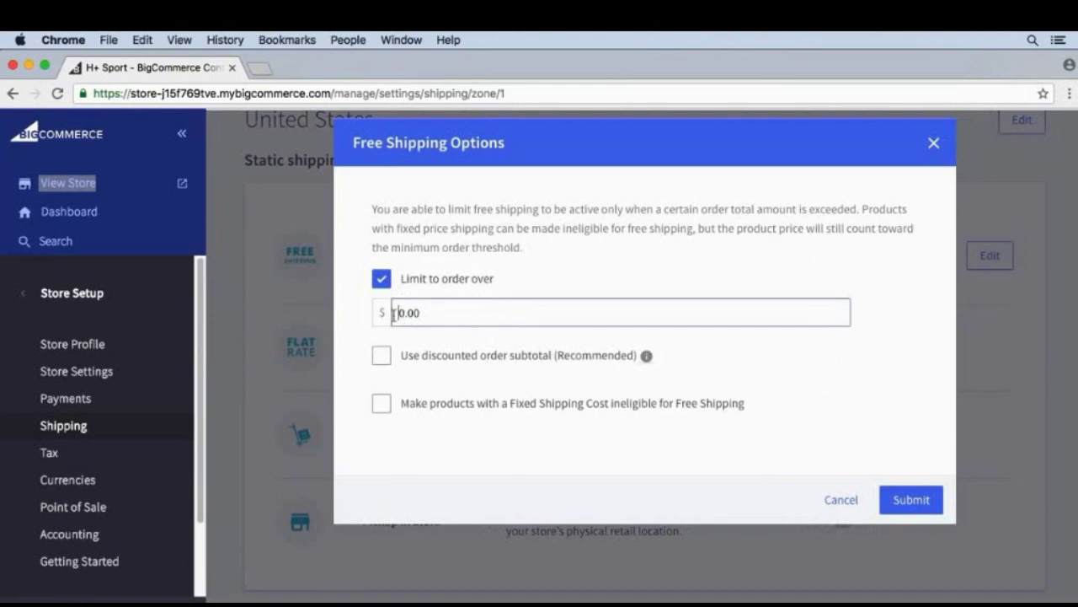
{"action": "left_click", "coordinate": [401, 314]}
{"action": "type", "text": "1"}
{"action": "left_click", "coordinate": [910, 498]}
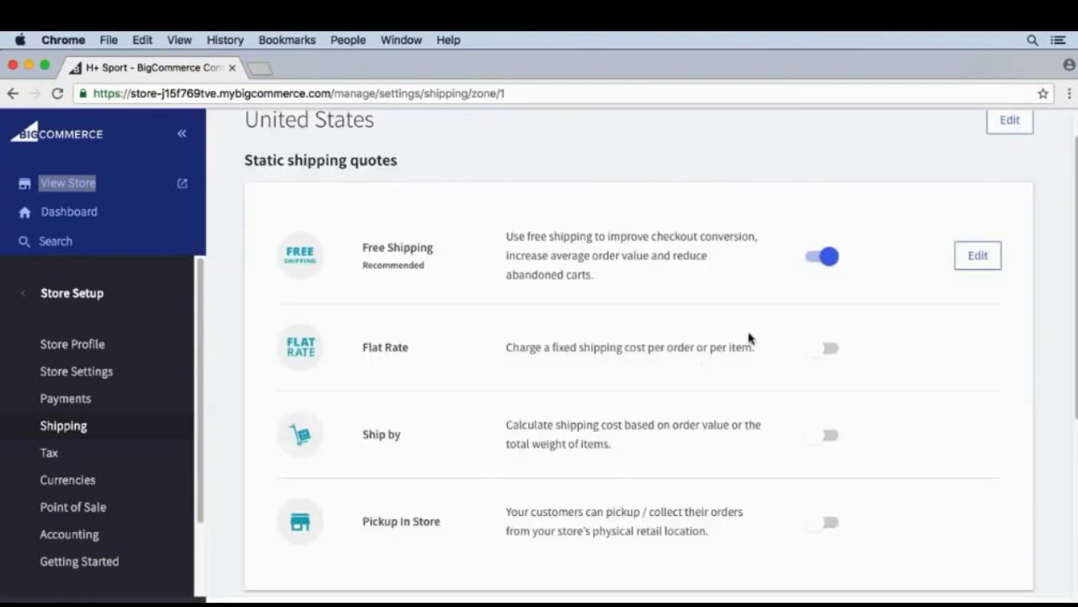
Enable a $3.00 per-item flat rate and save it.
{"action": "left_click", "coordinate": [819, 347]}
{"action": "left_click", "coordinate": [459, 300]}
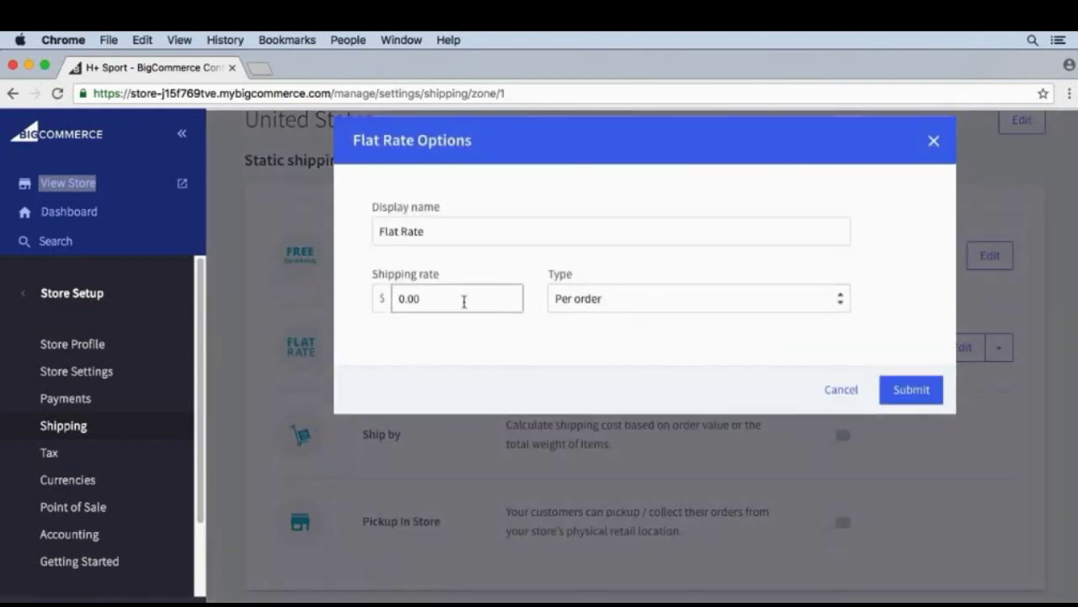
{"action": "left_click", "coordinate": [589, 299]}
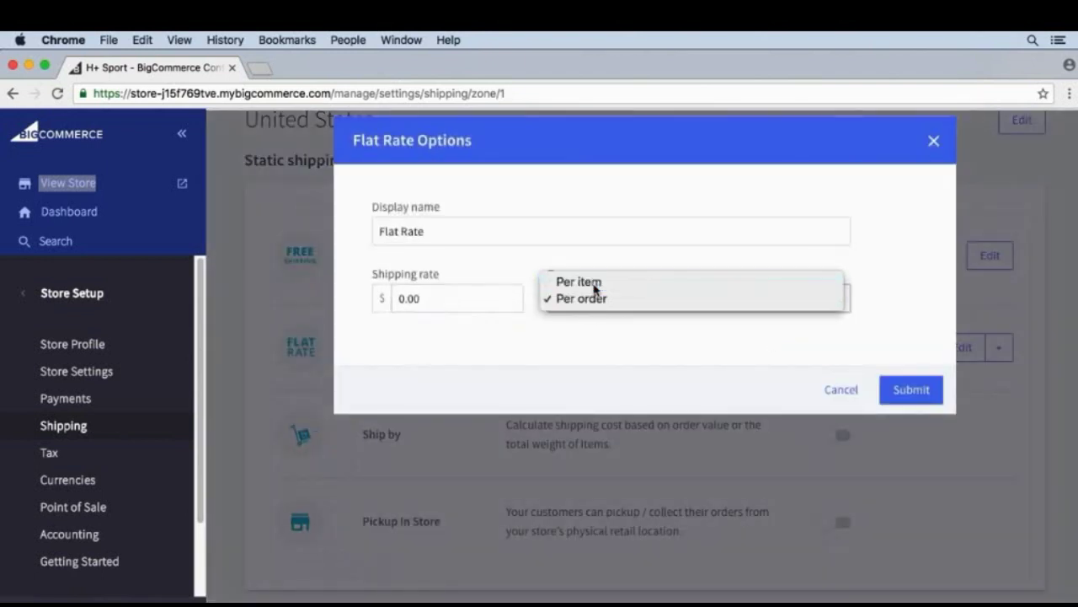
{"action": "left_click", "coordinate": [581, 278]}
{"action": "left_click_drag", "start_coordinate": [403, 299], "coordinate": [391, 299]}
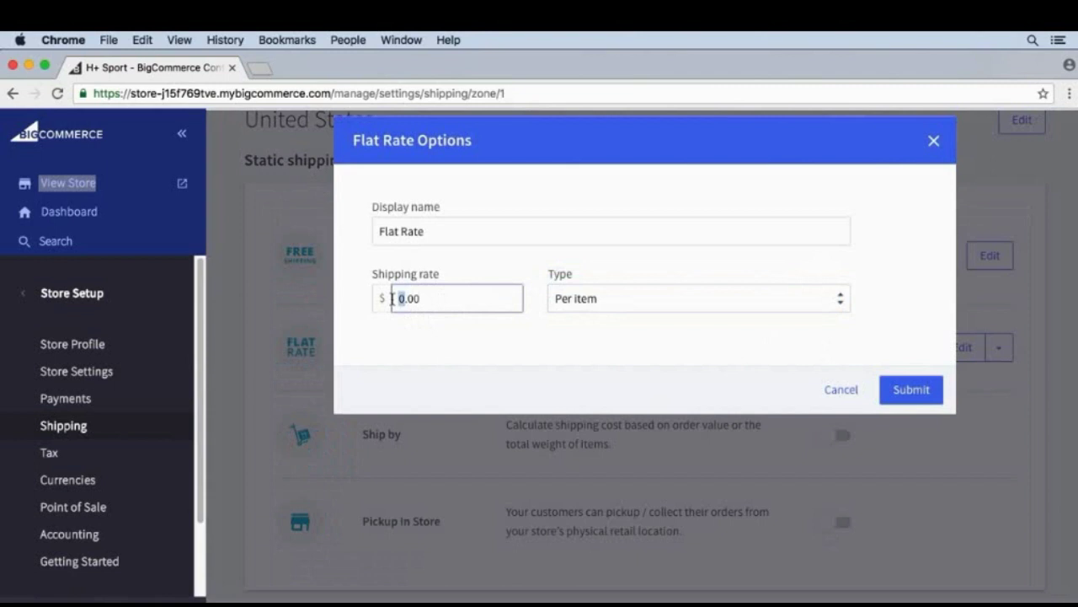
{"action": "type", "text": "3"}
{"action": "left_click", "coordinate": [914, 389]}
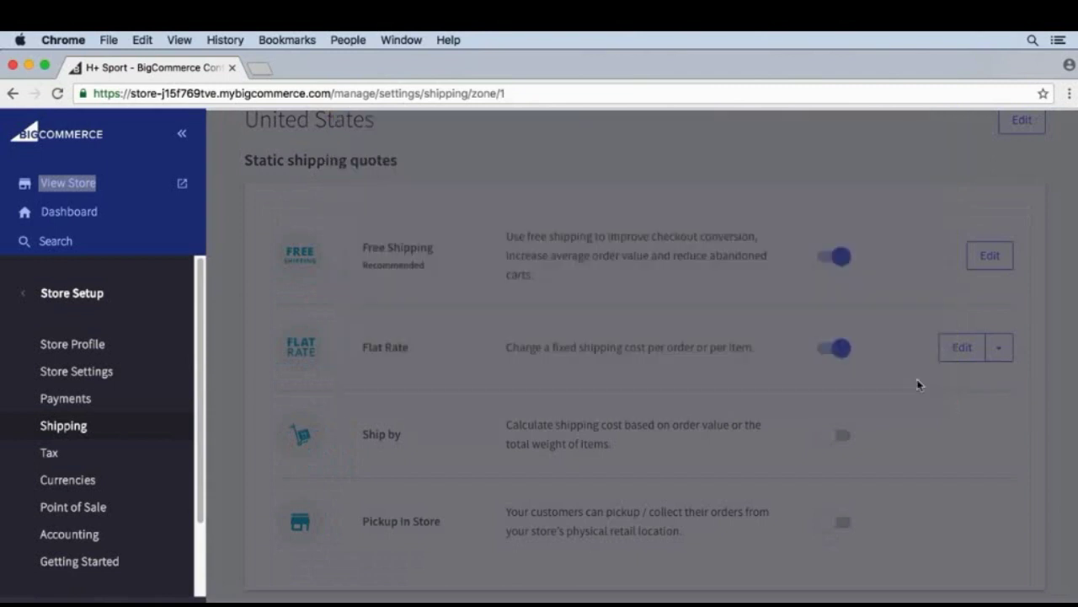
{"action": "scroll", "coordinate": [977, 457], "scroll_direction": "up", "scroll_amount": 1}
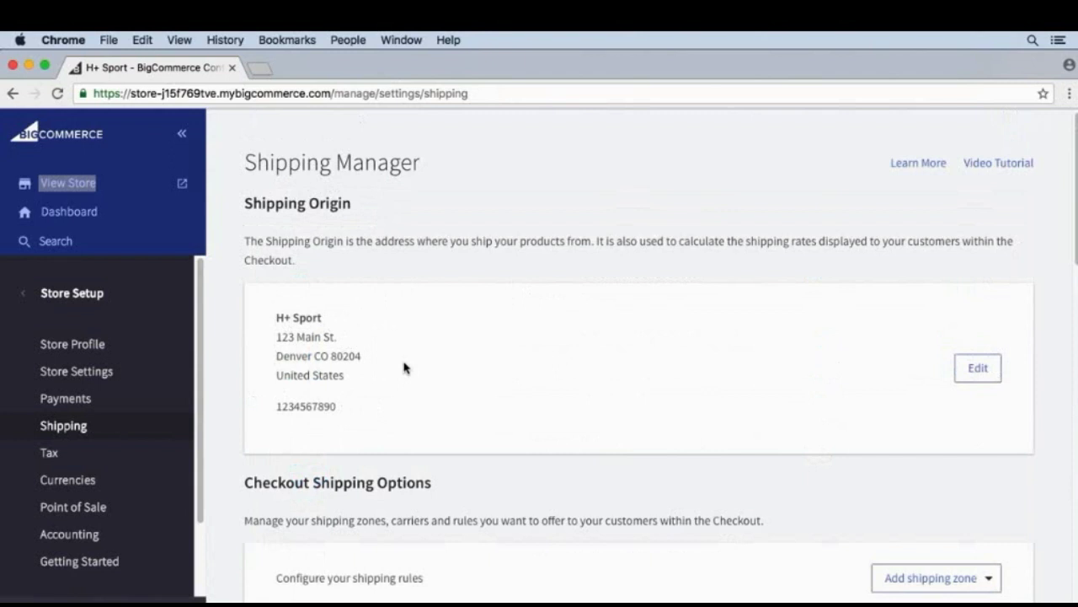
Open the H+ Sport storefront in a new tab via View Store.
{"action": "left_click", "coordinate": [64, 184]}
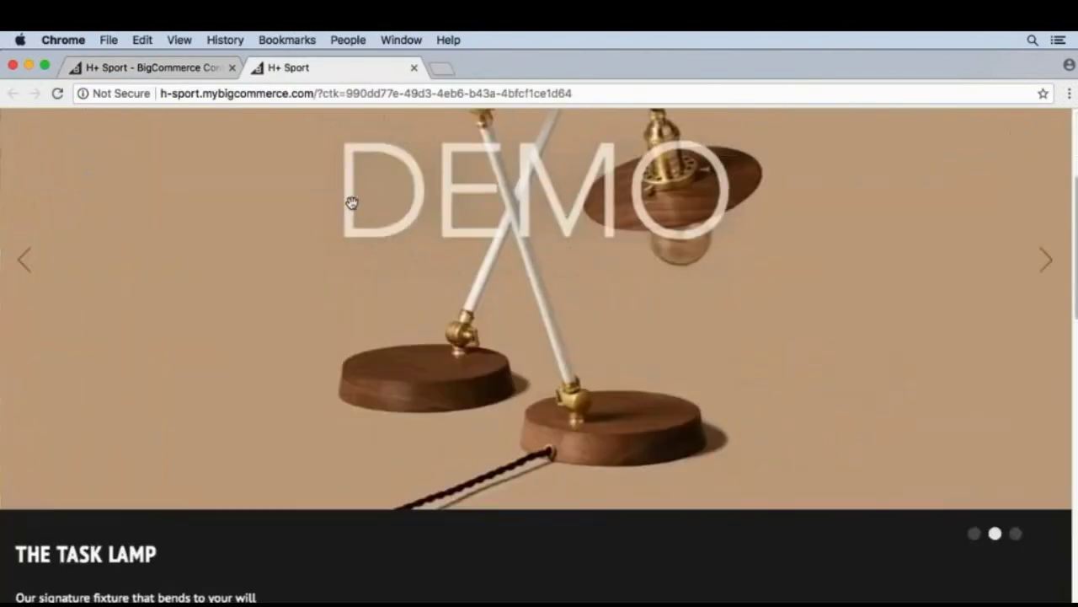
Add Blueberry Mineral Water to the cart and dismiss the confirmation notice.
{"action": "scroll", "coordinate": [354, 203], "scroll_direction": "down", "scroll_amount": 10}
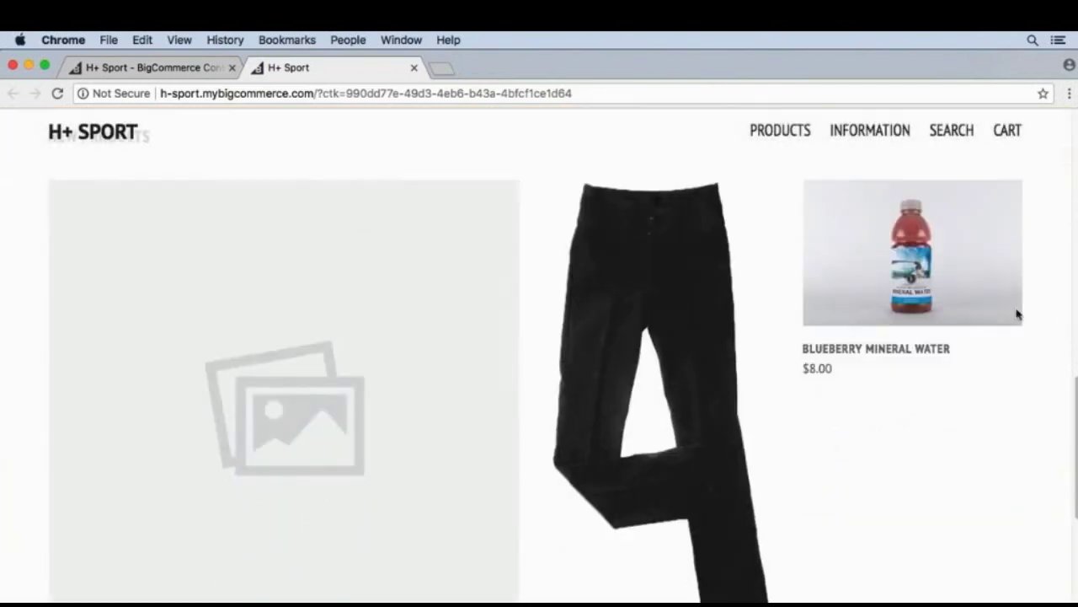
{"action": "mouse_move", "coordinate": [1017, 314]}
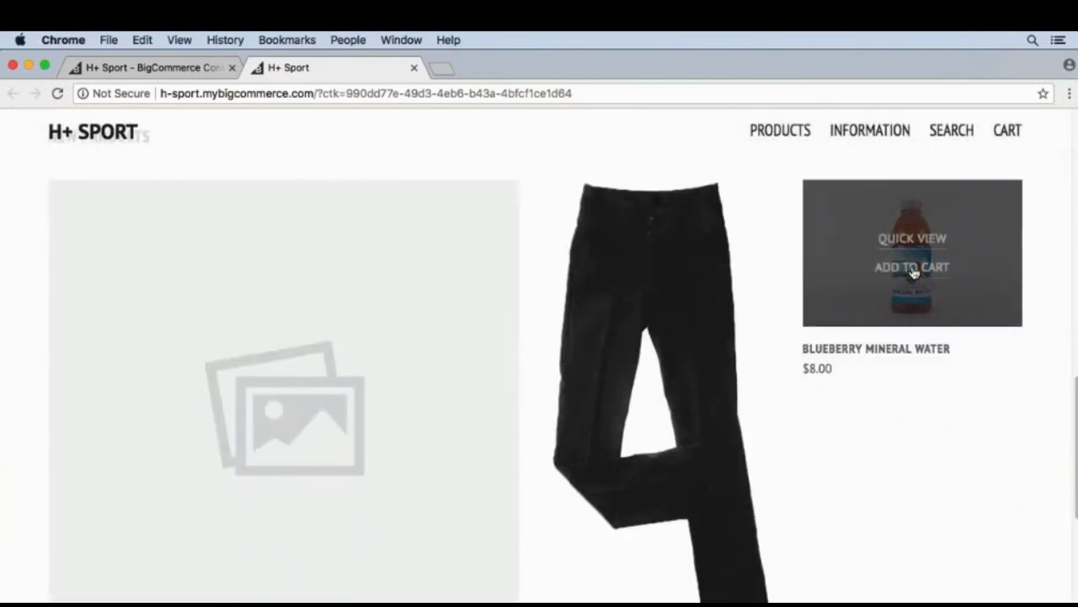
{"action": "left_click", "coordinate": [912, 268]}
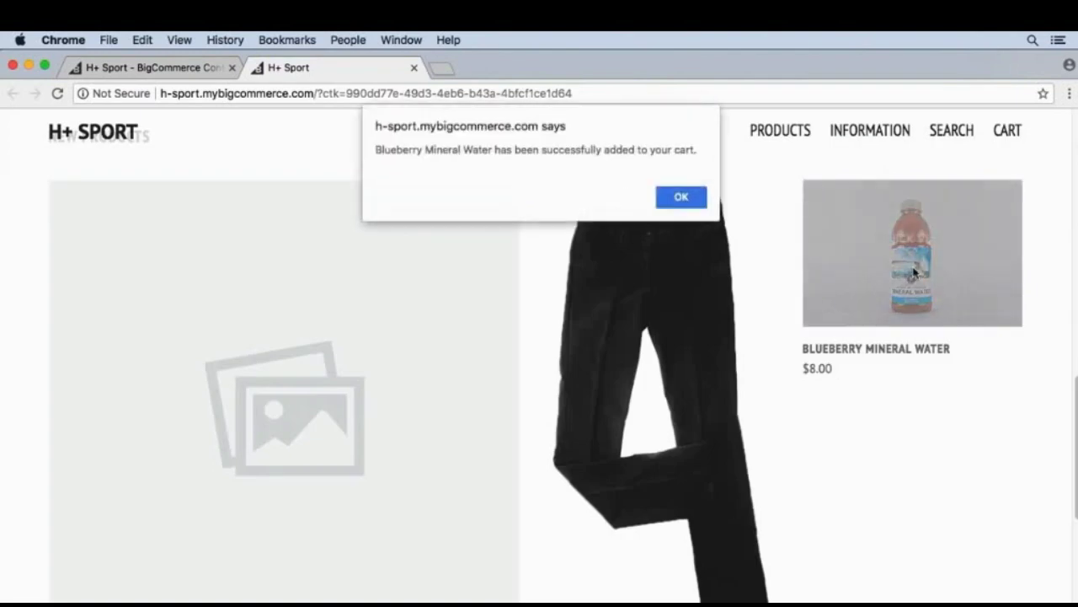
{"action": "left_click", "coordinate": [697, 196]}
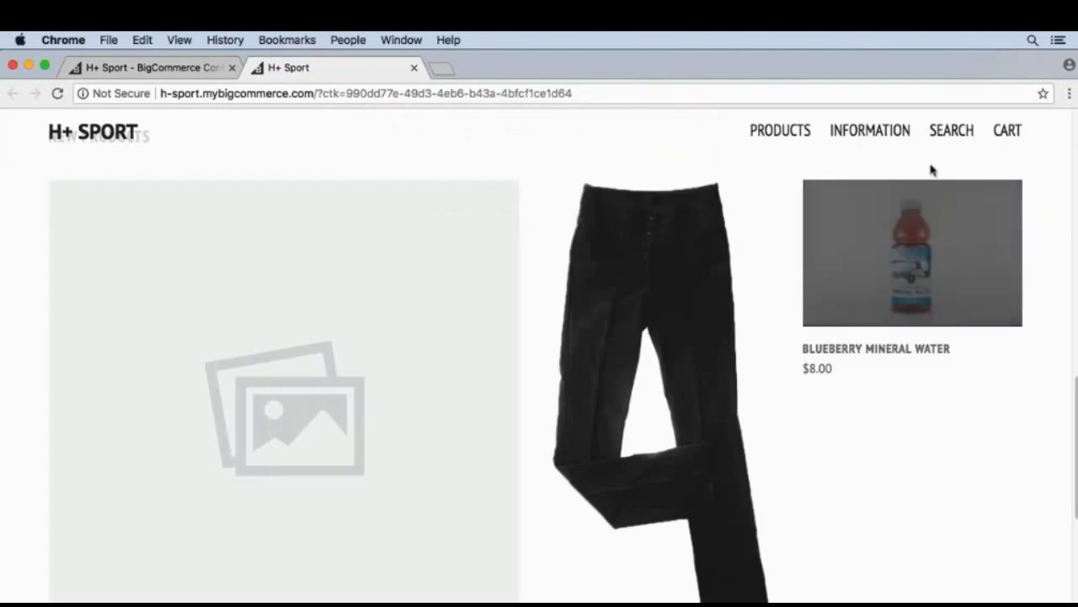
Raise the cart's Blueberry Mineral Water quantity to 3 ($24.00) and proceed to checkout.
{"action": "left_click", "coordinate": [1004, 133]}
{"action": "mouse_move", "coordinate": [958, 242]}
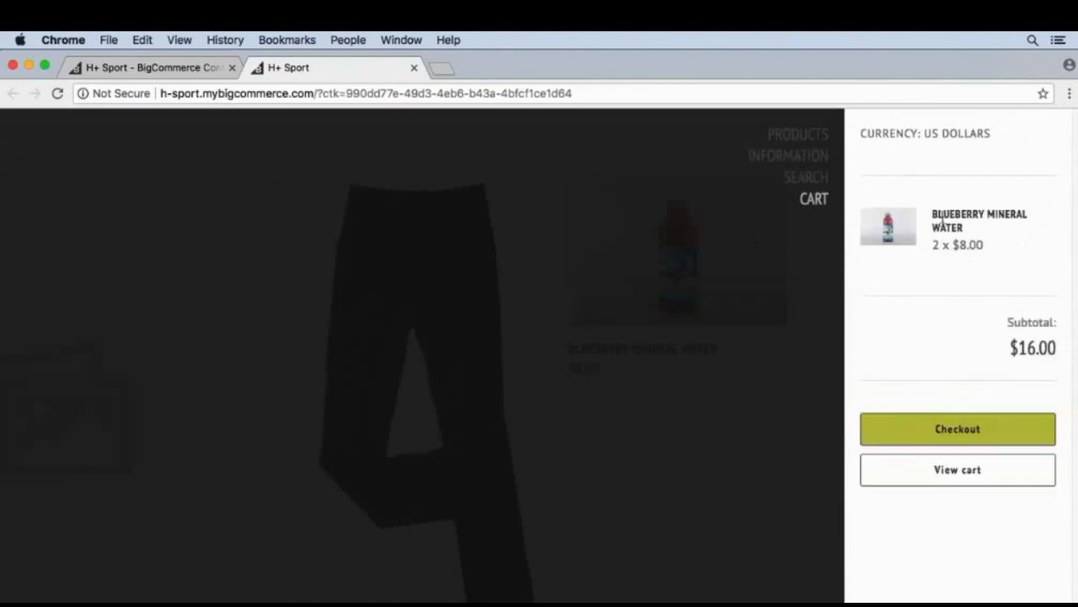
{"action": "mouse_move", "coordinate": [933, 220]}
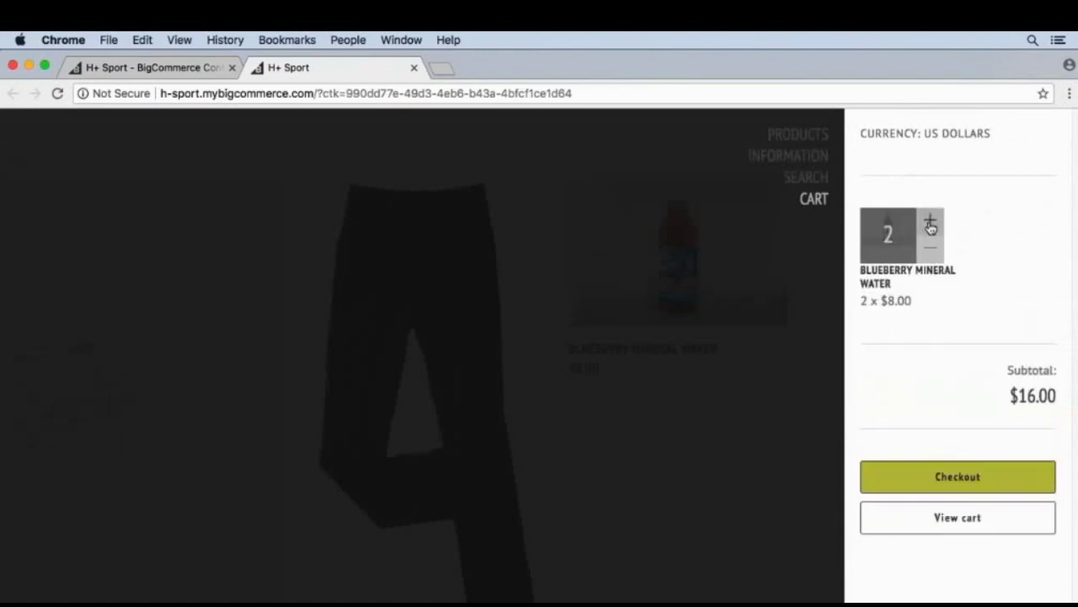
{"action": "left_click", "coordinate": [931, 226]}
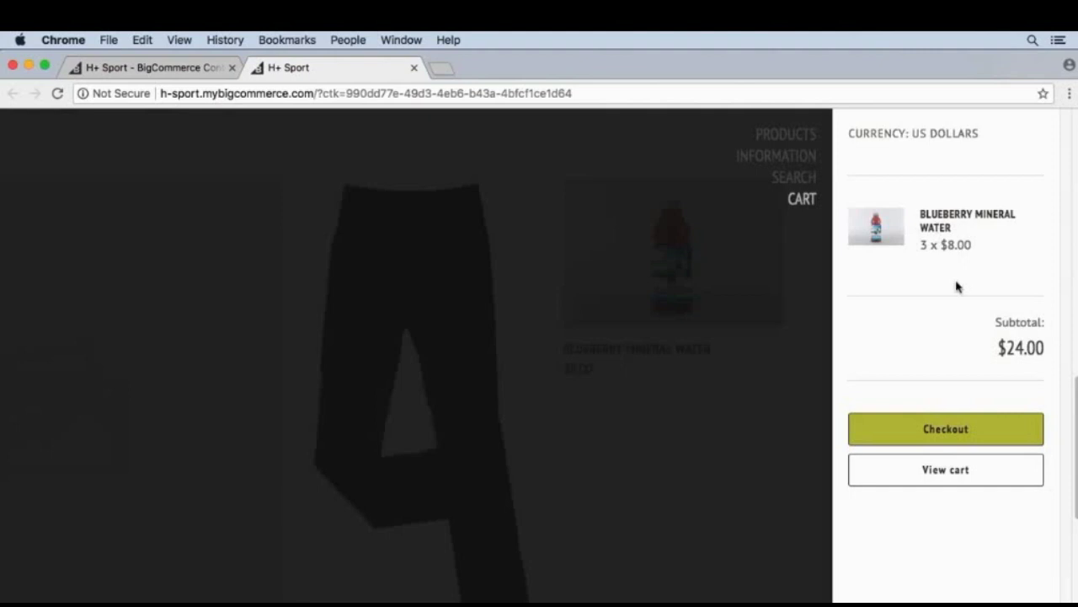
{"action": "left_click", "coordinate": [940, 434]}
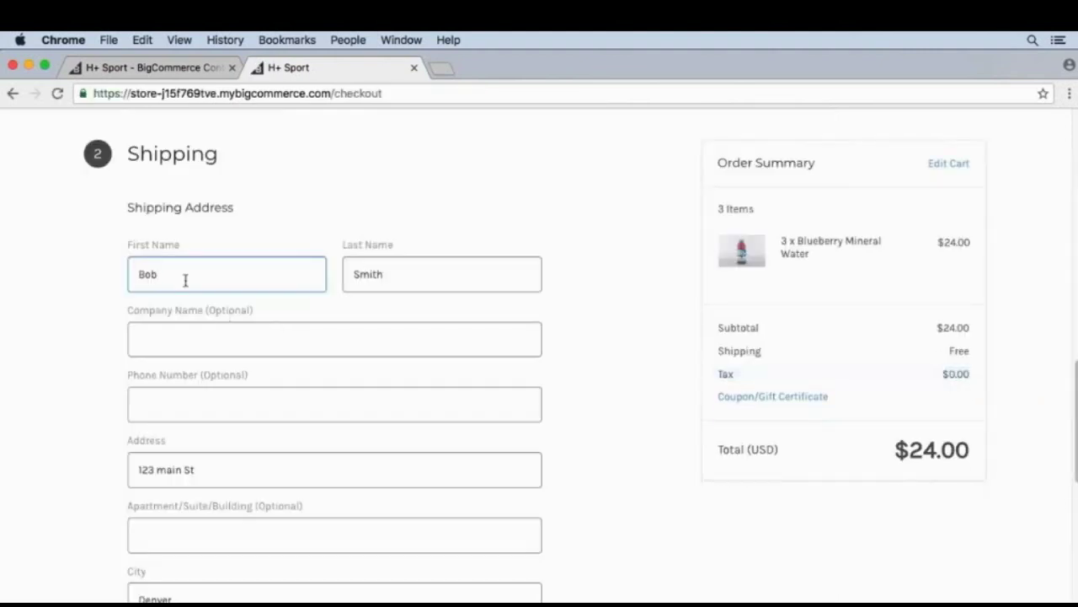
Complete the Denver, Colorado shipping address with Free Shipping at $0.00 and continue to payment.
{"action": "key", "text": "Tab"}
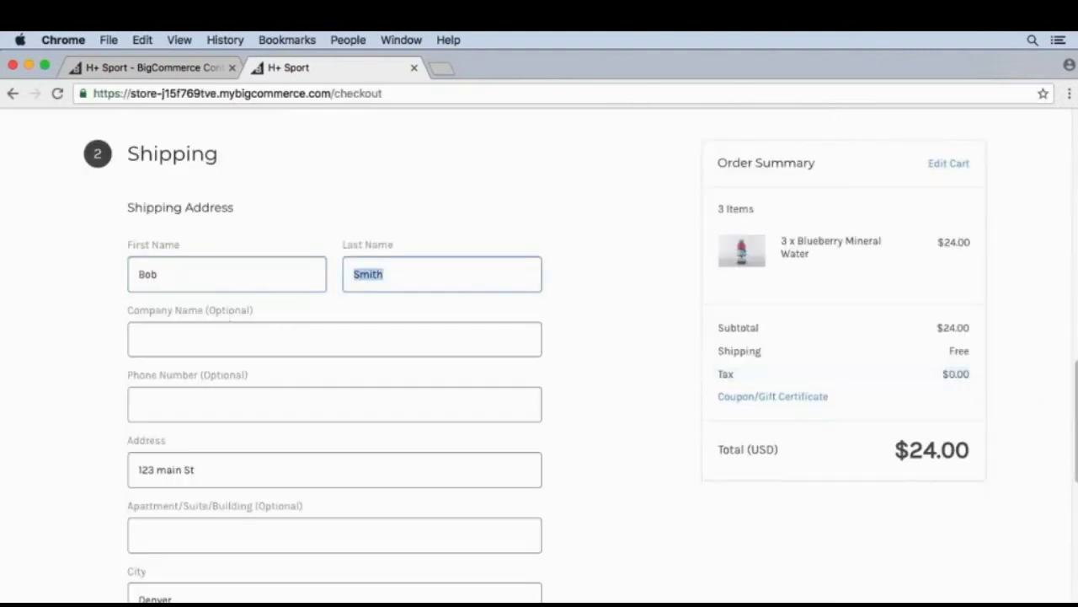
{"action": "key", "text": "Tab"}
{"action": "key", "text": "Tab"}
{"action": "scroll", "coordinate": [199, 340], "scroll_direction": "down", "scroll_amount": 2}
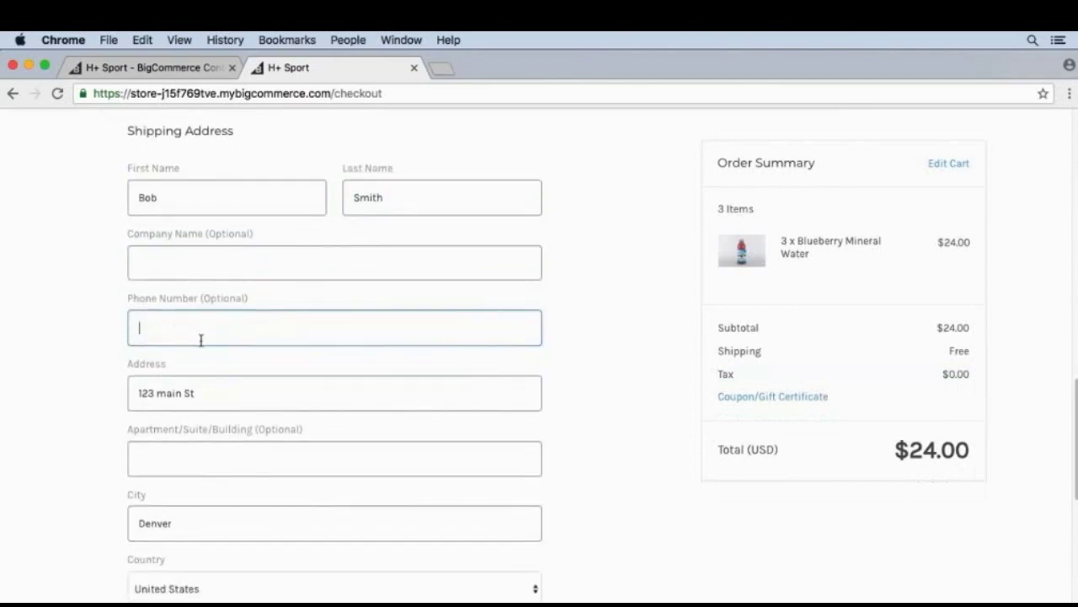
{"action": "scroll", "coordinate": [201, 339], "scroll_direction": "down", "scroll_amount": 4}
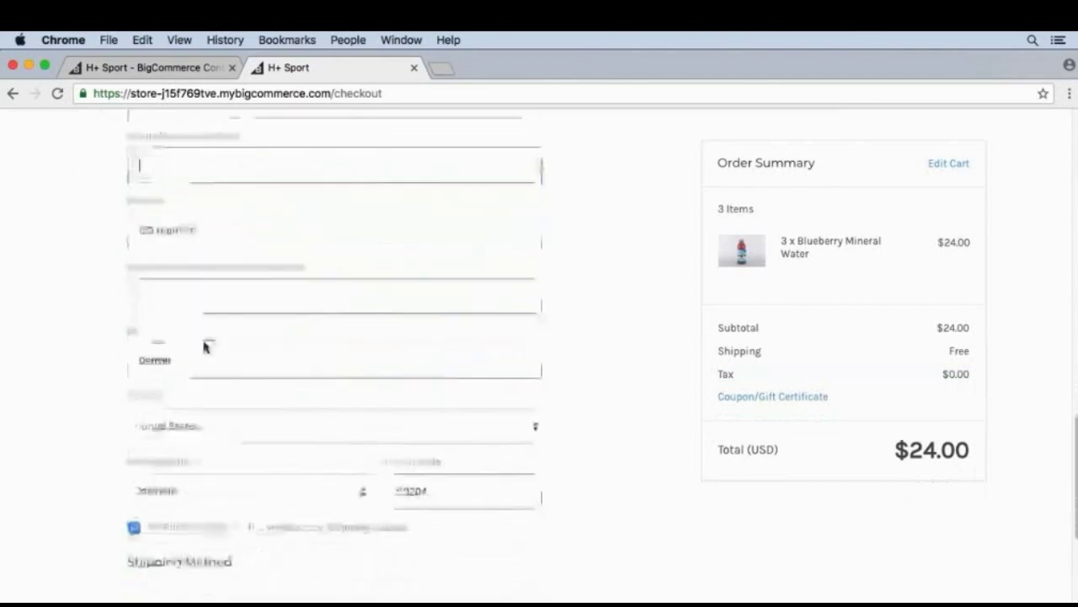
{"action": "scroll", "coordinate": [204, 345], "scroll_direction": "down", "scroll_amount": 3}
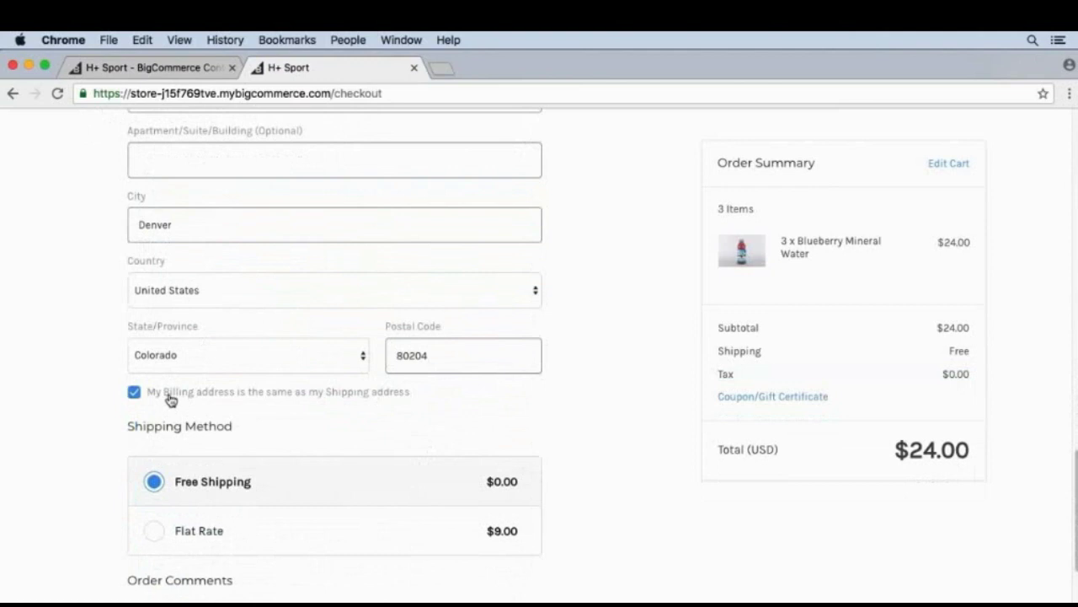
{"action": "scroll", "coordinate": [297, 399], "scroll_direction": "down", "scroll_amount": 3}
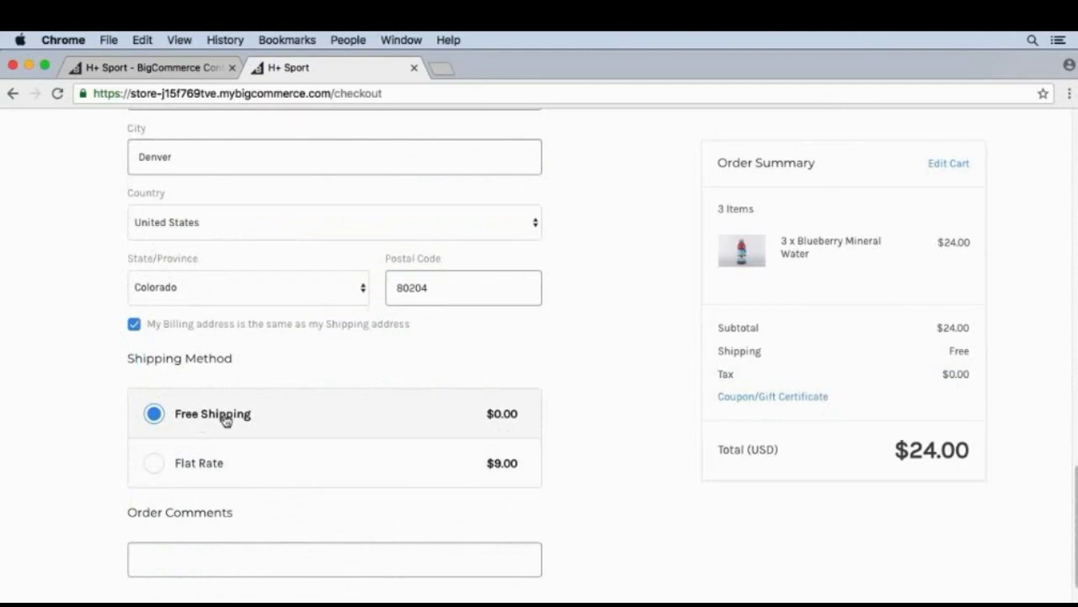
{"action": "scroll", "coordinate": [277, 441], "scroll_direction": "down", "scroll_amount": 4}
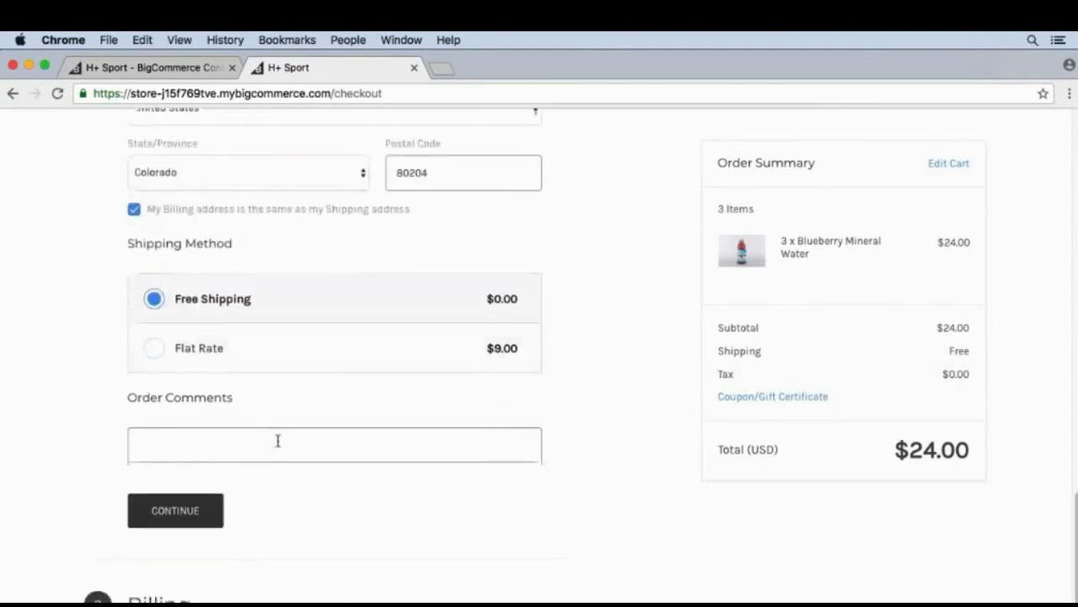
{"action": "left_click", "coordinate": [188, 482]}
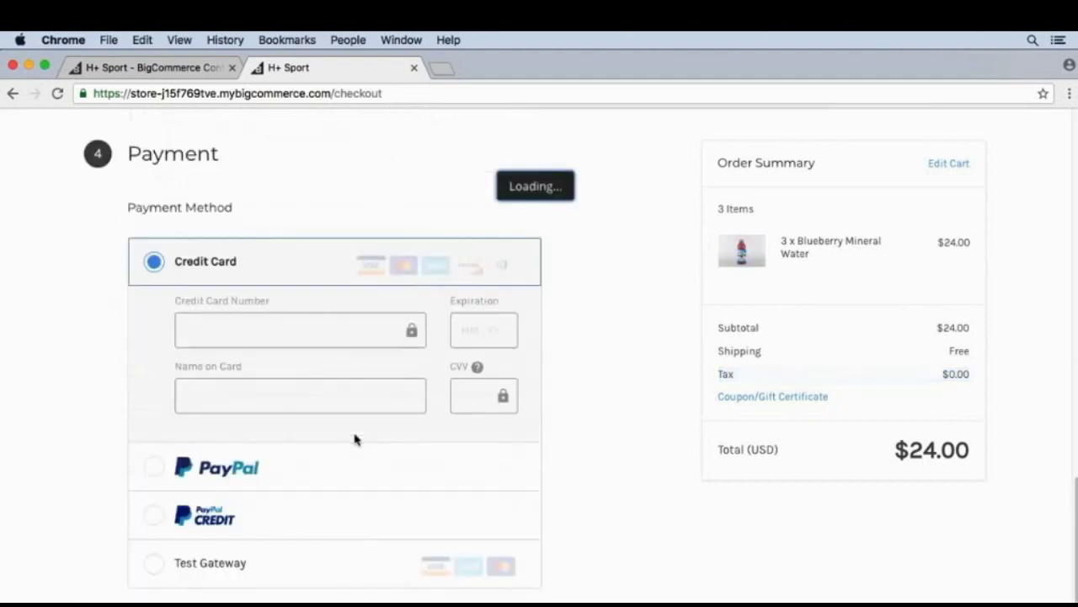
Choose Test Gateway and enter the test card number and expiry 12 / 21.
{"action": "scroll", "coordinate": [270, 324], "scroll_direction": "down", "scroll_amount": 4}
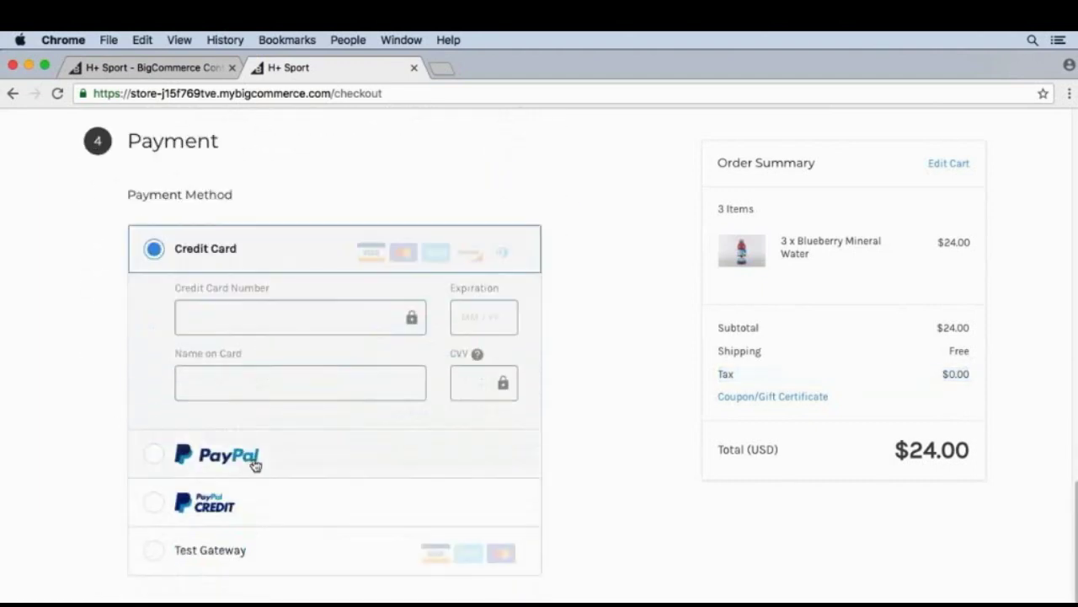
{"action": "left_click", "coordinate": [201, 554]}
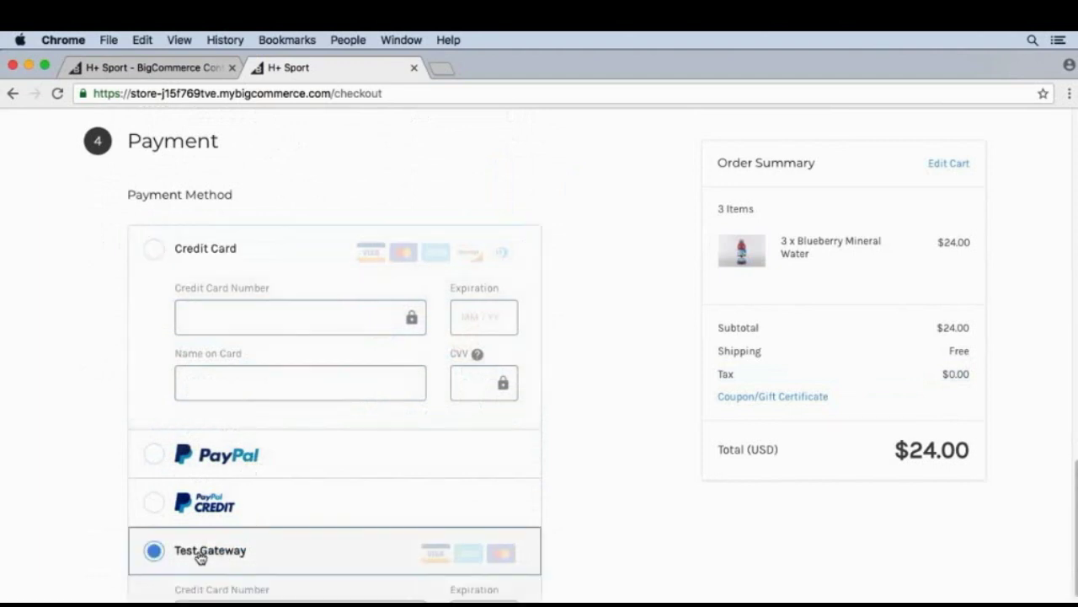
{"action": "left_click", "coordinate": [216, 470]}
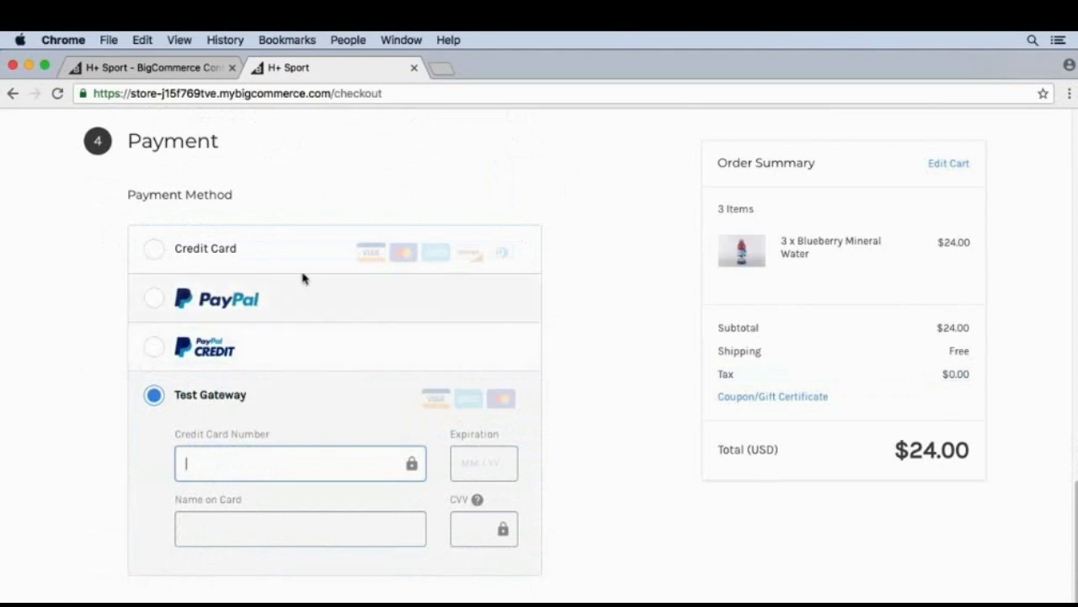
{"action": "type", "text": "4111"}
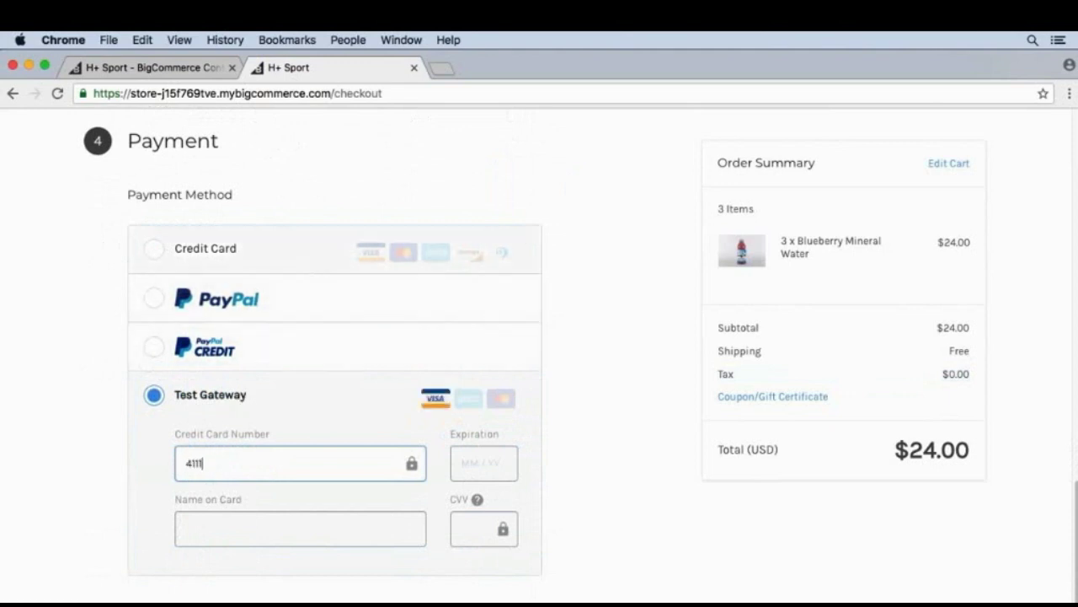
{"action": "type", "text": " 1111 1111"}
{"action": "key", "text": "Tab"}
{"action": "type", "text": "12 / "}
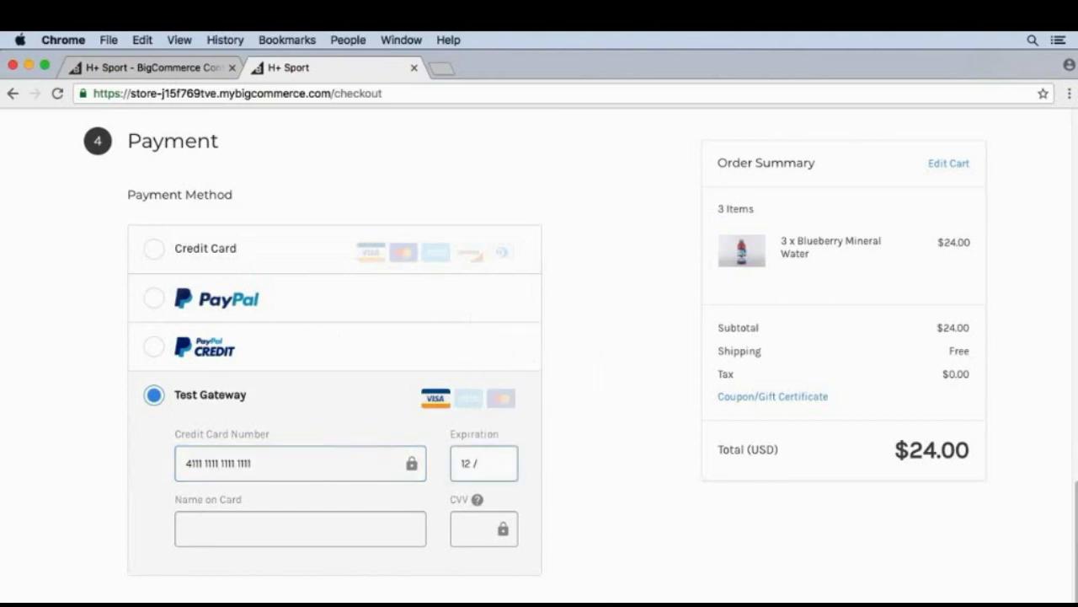
{"action": "type", "text": "21"}
Enter the cardholder's name and CVV, then place the $24.00 order.
{"action": "key", "text": "Tab"}
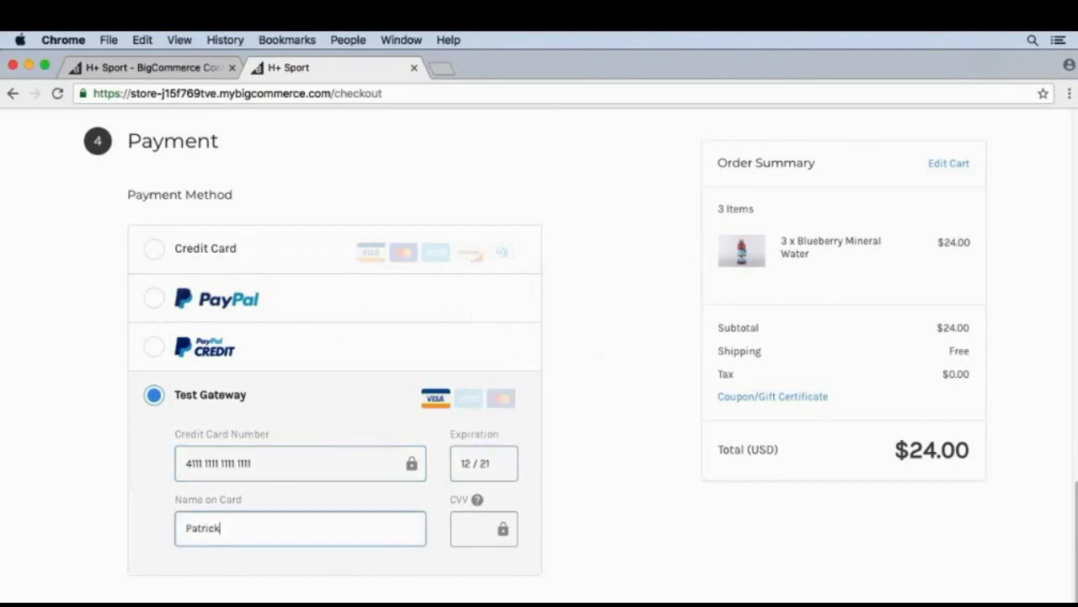
{"action": "key", "text": "Tab"}
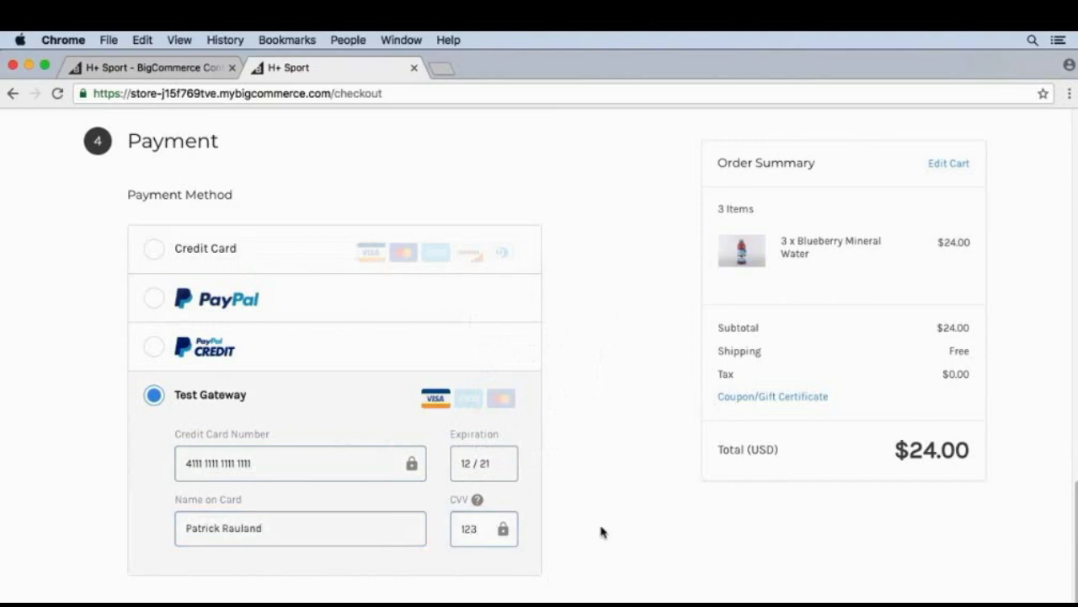
{"action": "scroll", "coordinate": [603, 542], "scroll_direction": "down", "scroll_amount": 2}
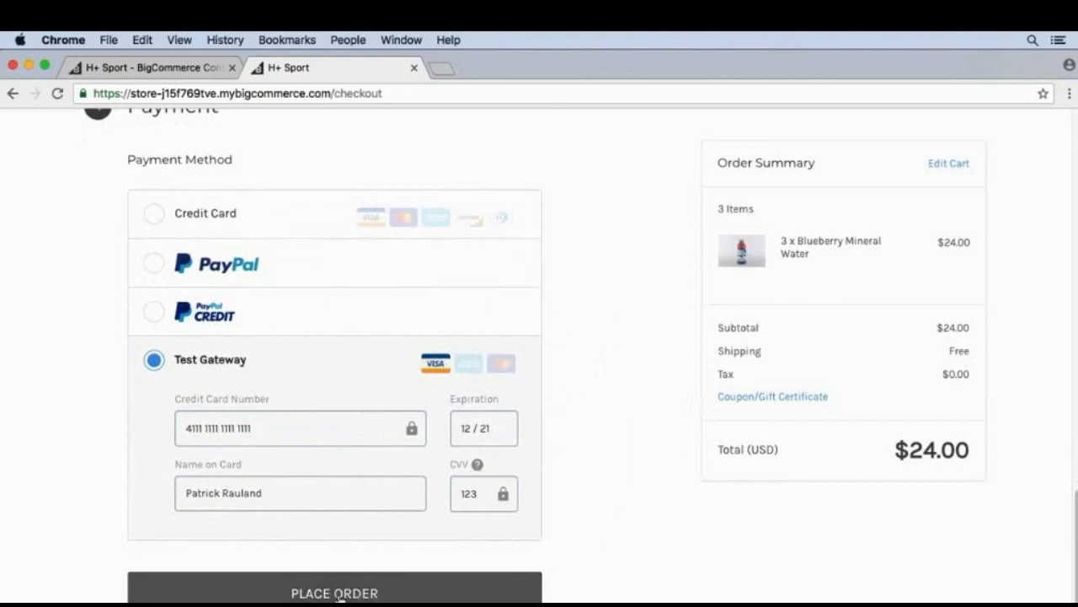
{"action": "left_click", "coordinate": [335, 593]}
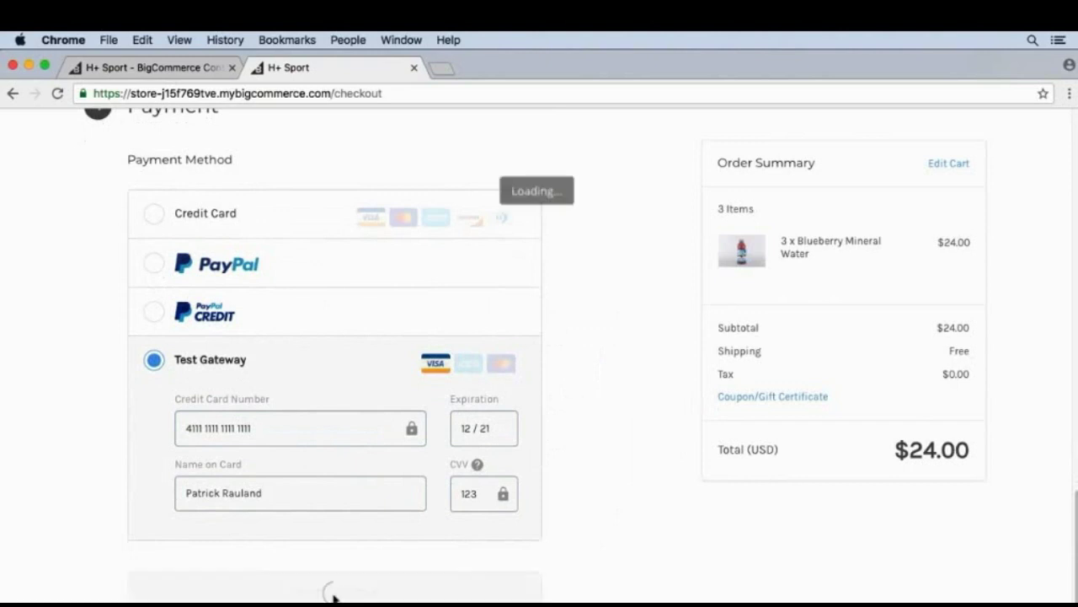